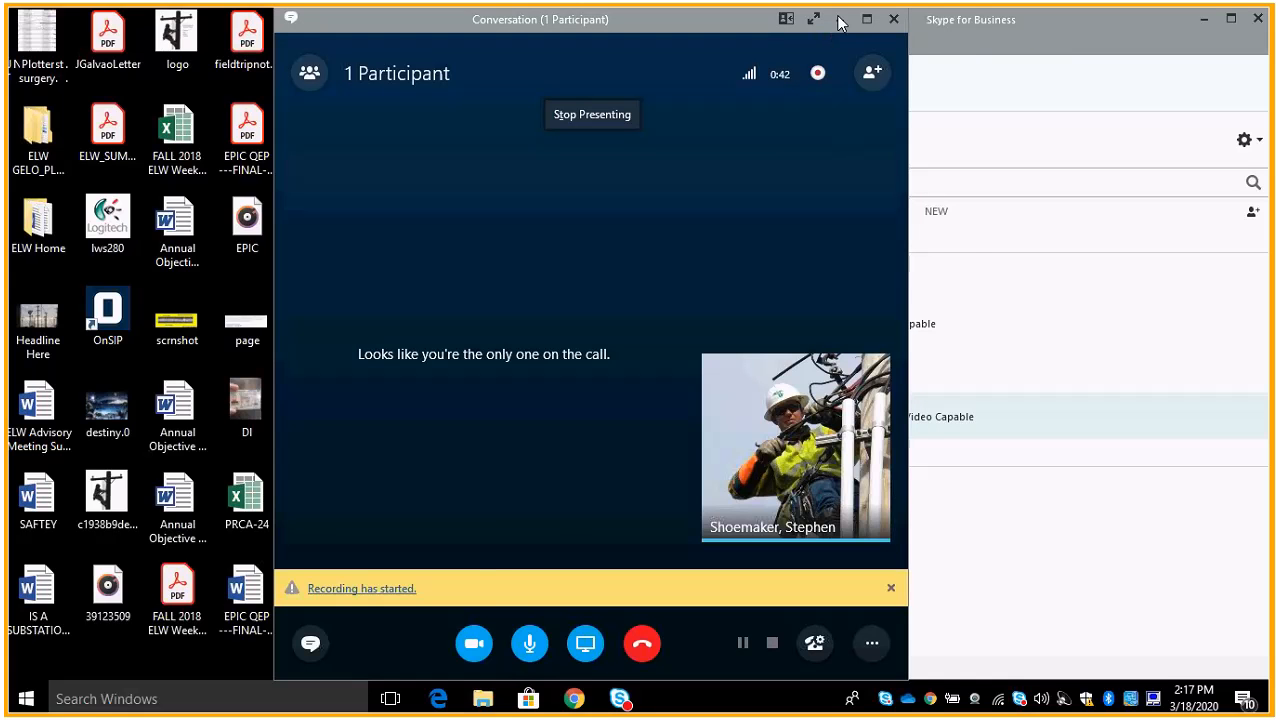
# Step: Minimize both Skype for Business windows, switch to Chrome and open the home page of the ELW-114-C01 course
pyautogui.click(839, 19)
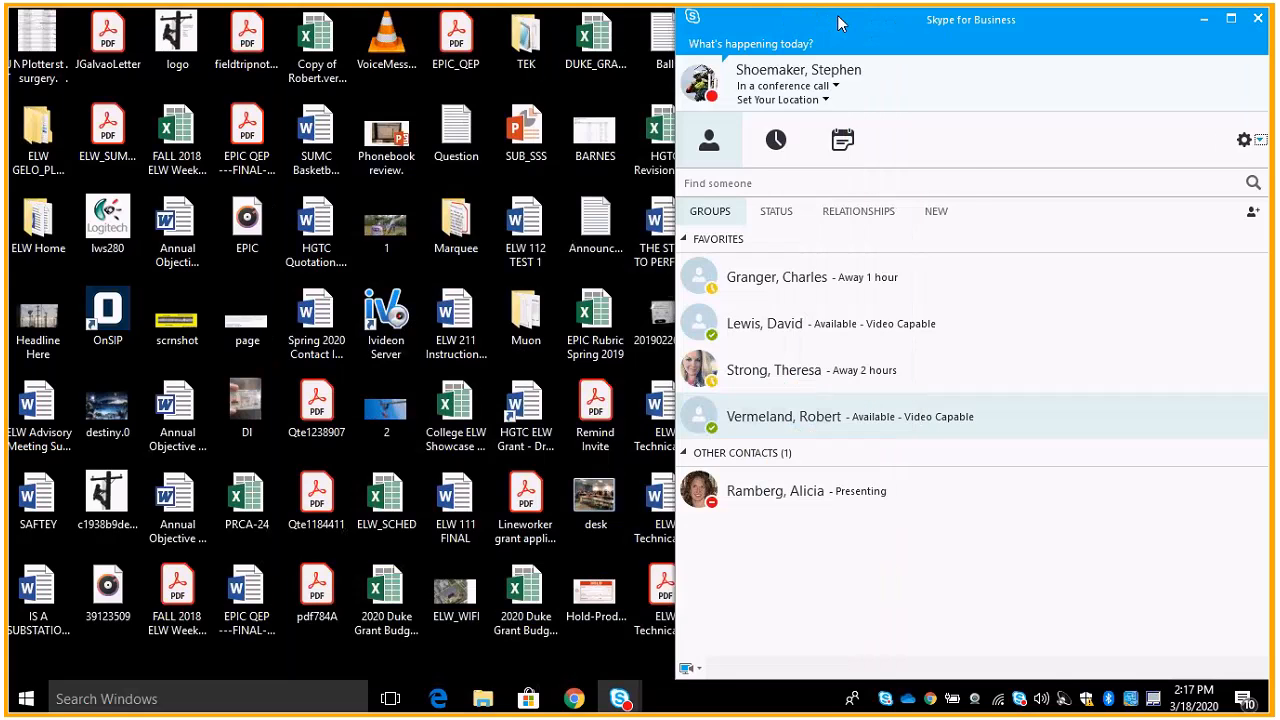
pyautogui.click(1205, 22)
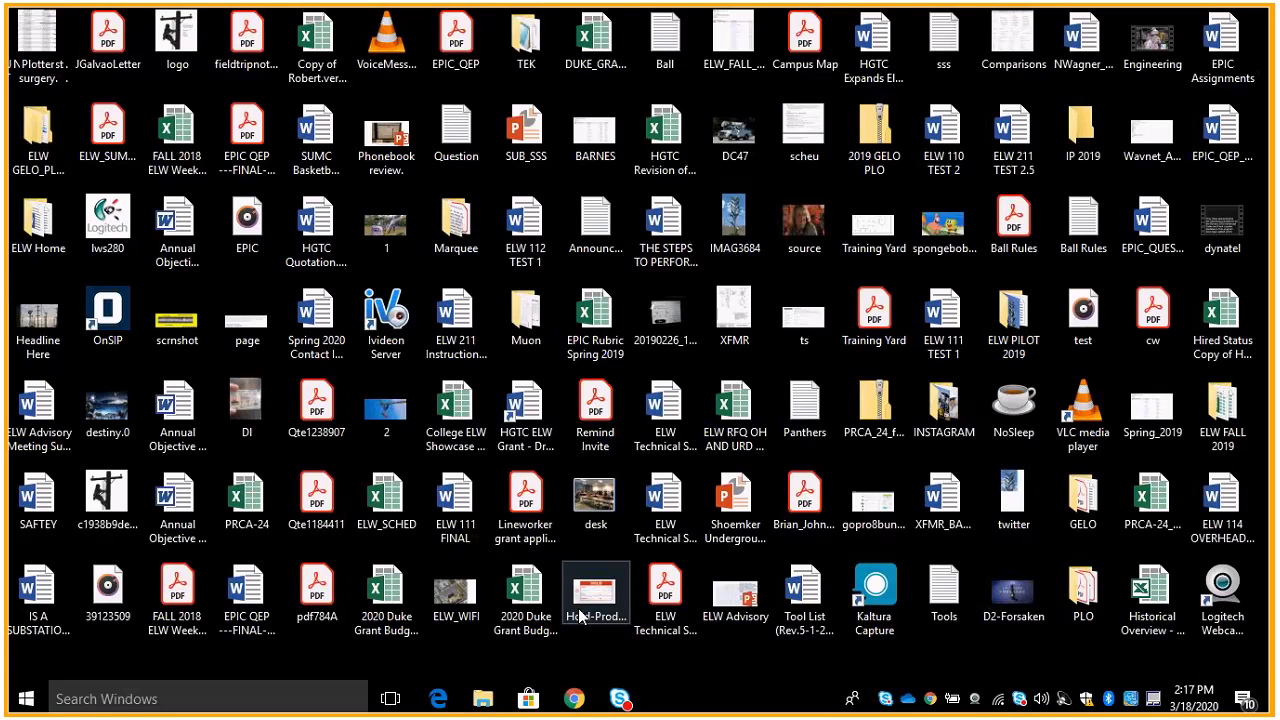
pyautogui.click(574, 698)
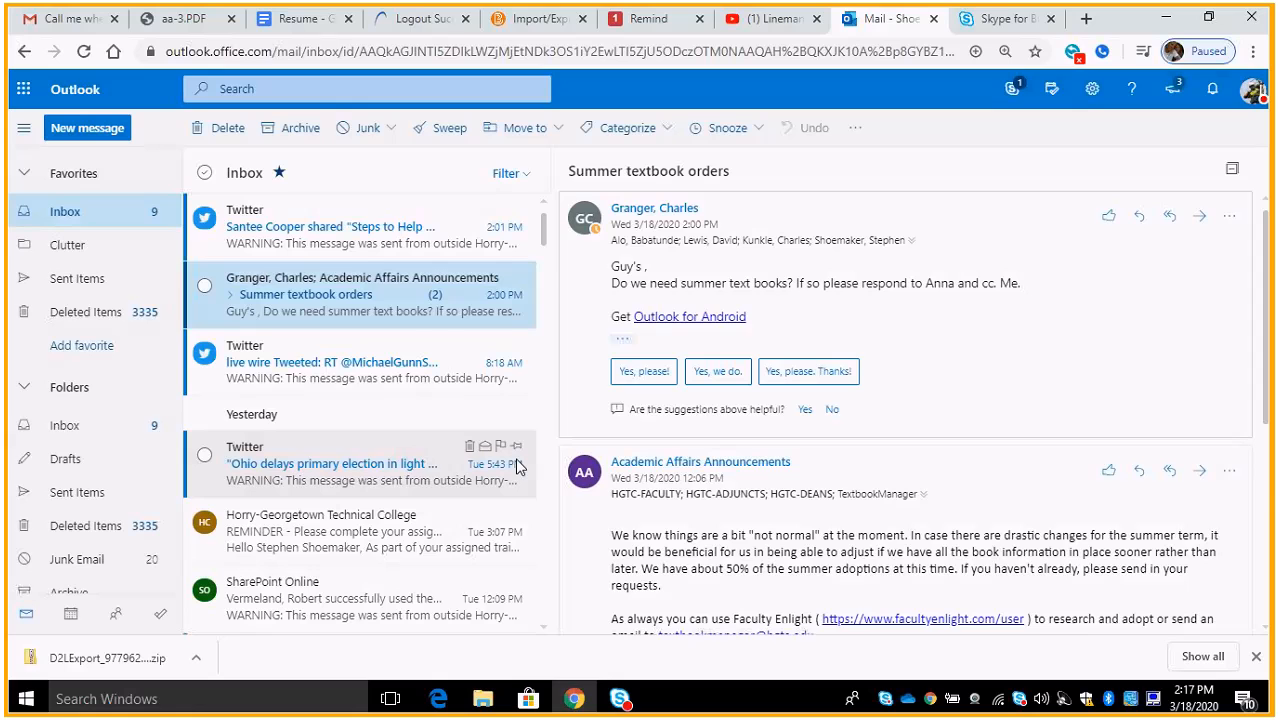
pyautogui.click(511, 20)
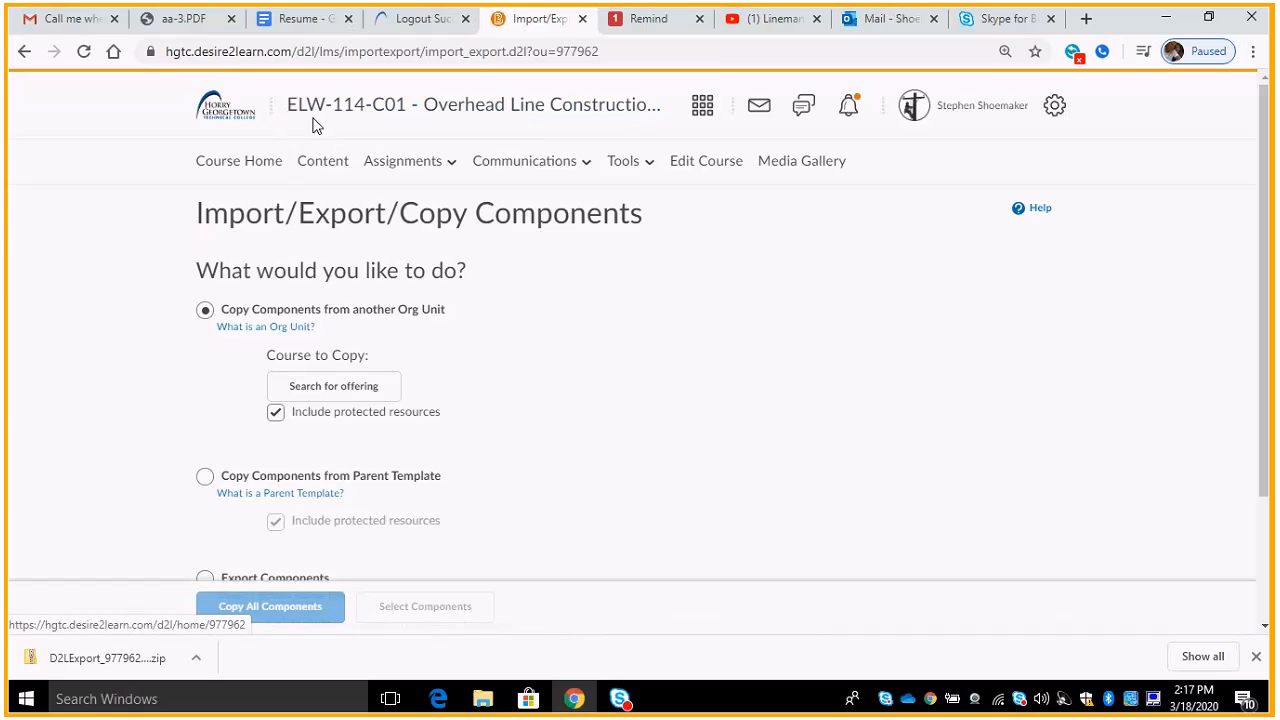
pyautogui.click(243, 171)
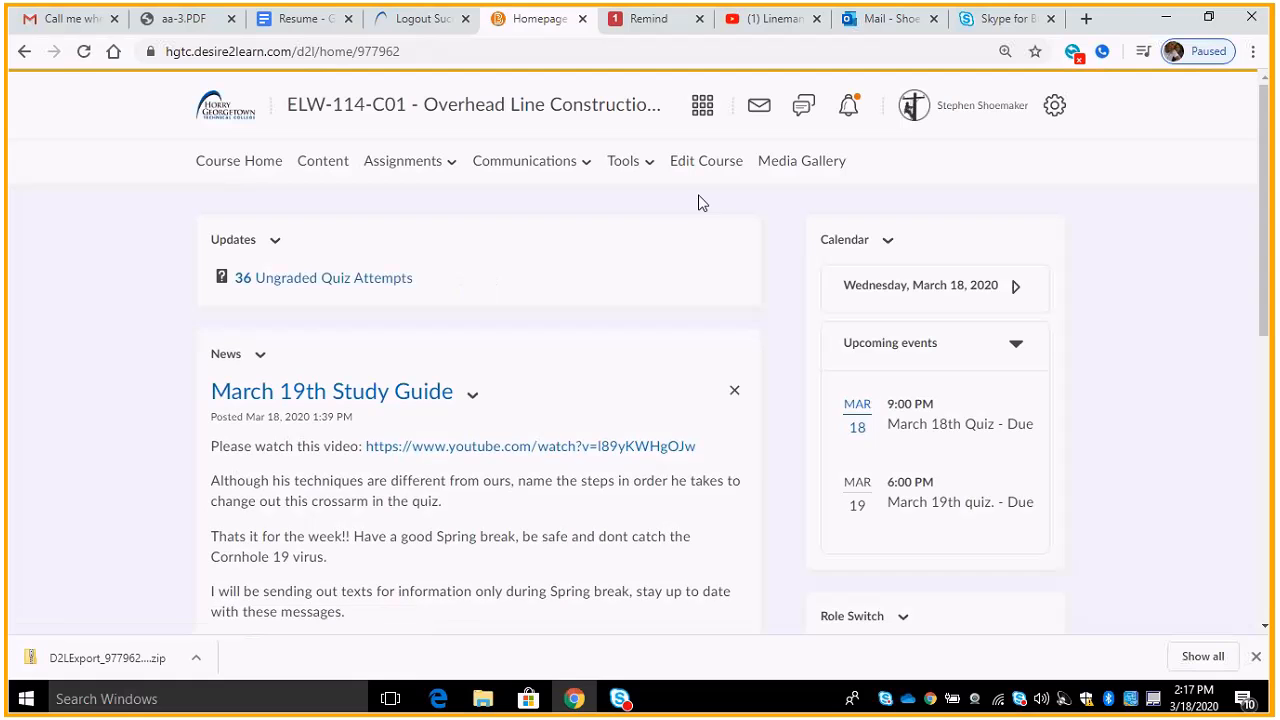
# Step: Start an Export Components process from the course's Import/Export/Copy Components page
pyautogui.click(1054, 108)
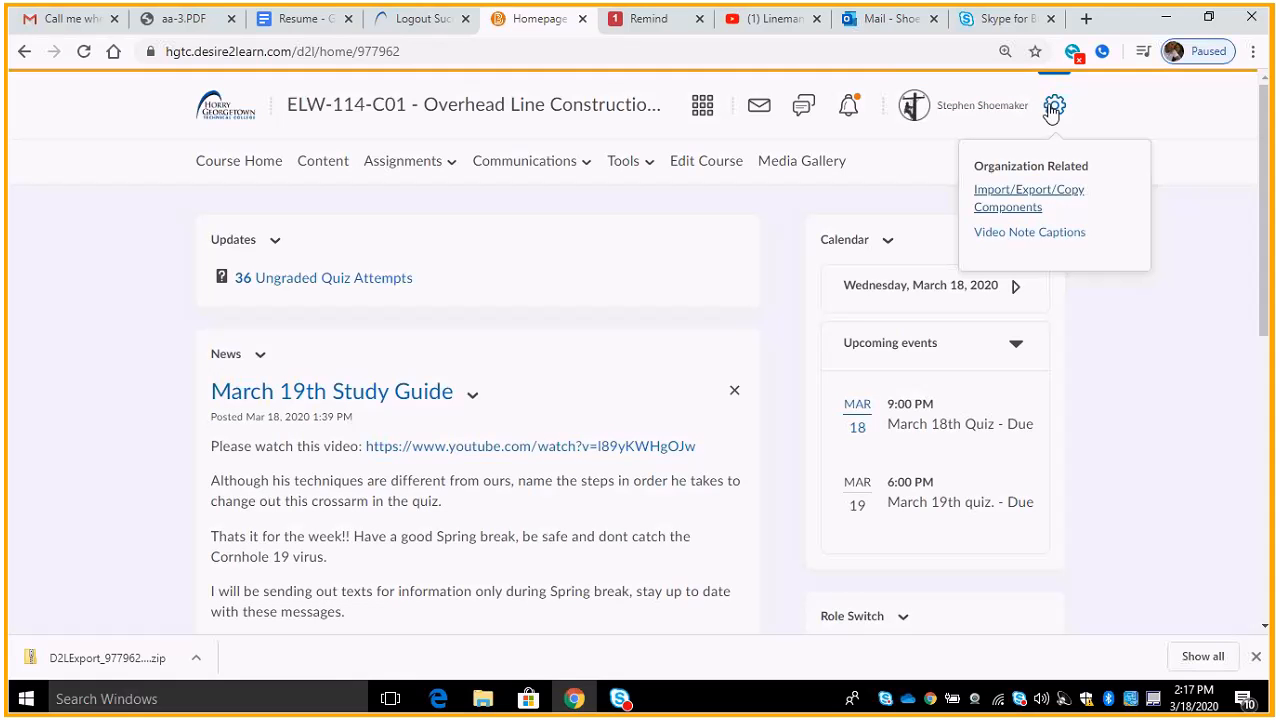
pyautogui.click(1014, 199)
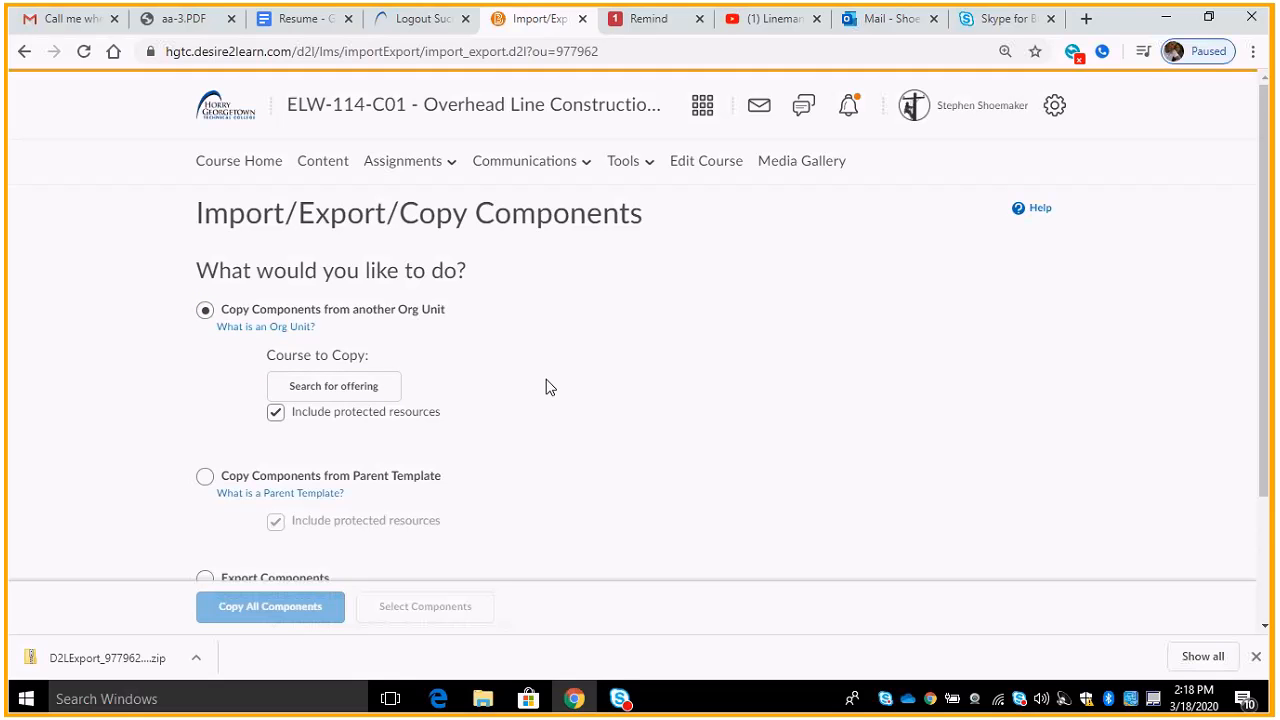
pyautogui.scroll(-2, 546, 387)
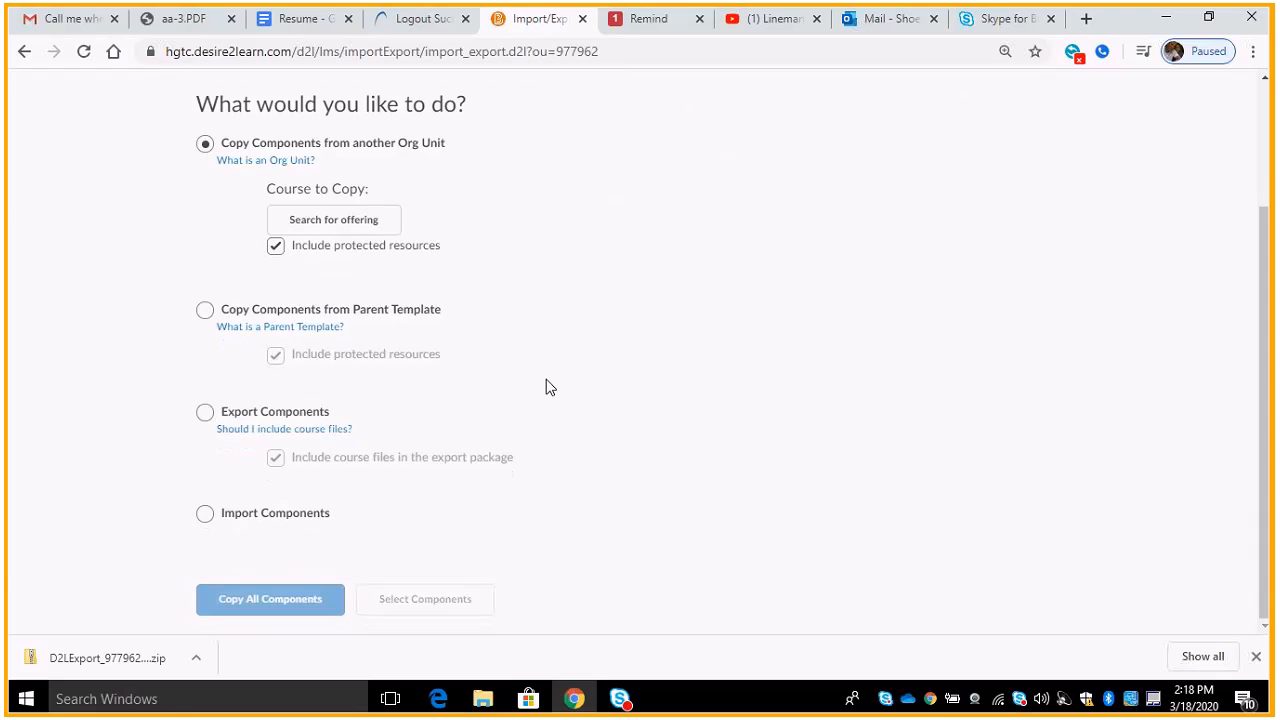
pyautogui.click(205, 413)
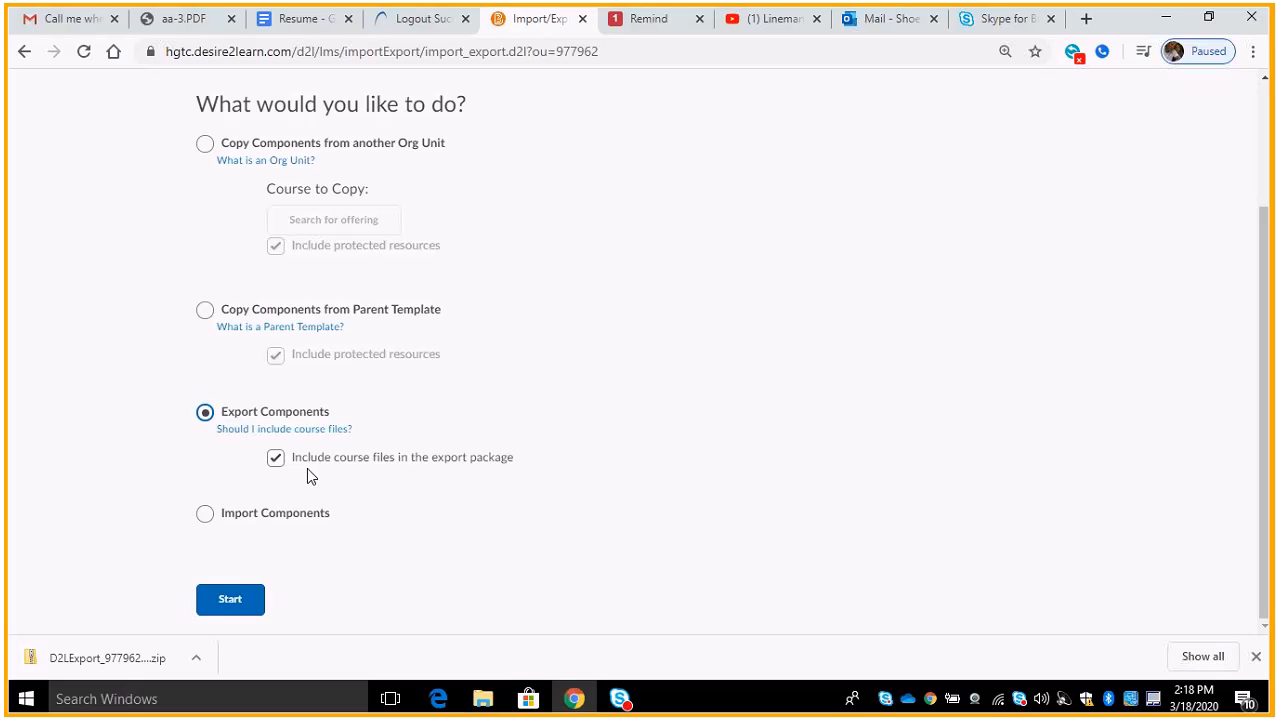
pyautogui.click(225, 603)
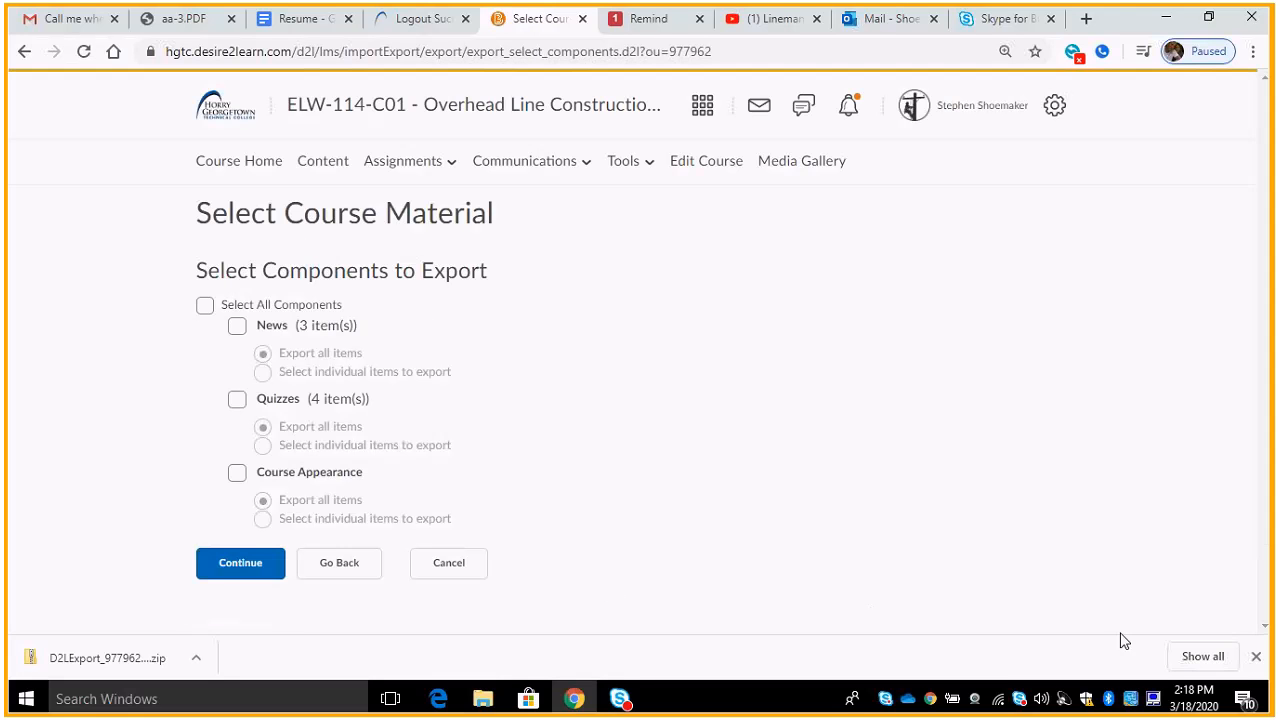
# Step: Include News and Quizzes in the export, choosing individual item selection for each, and continue
pyautogui.click(1255, 657)
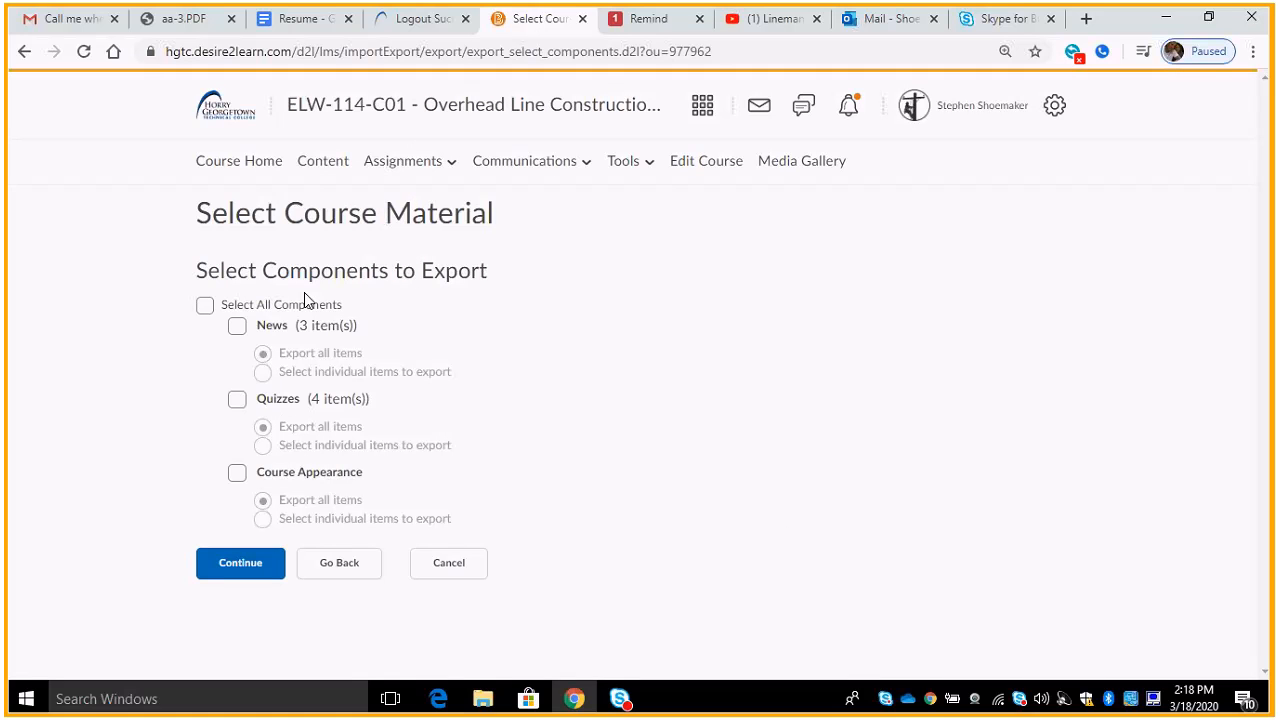
pyautogui.click(237, 327)
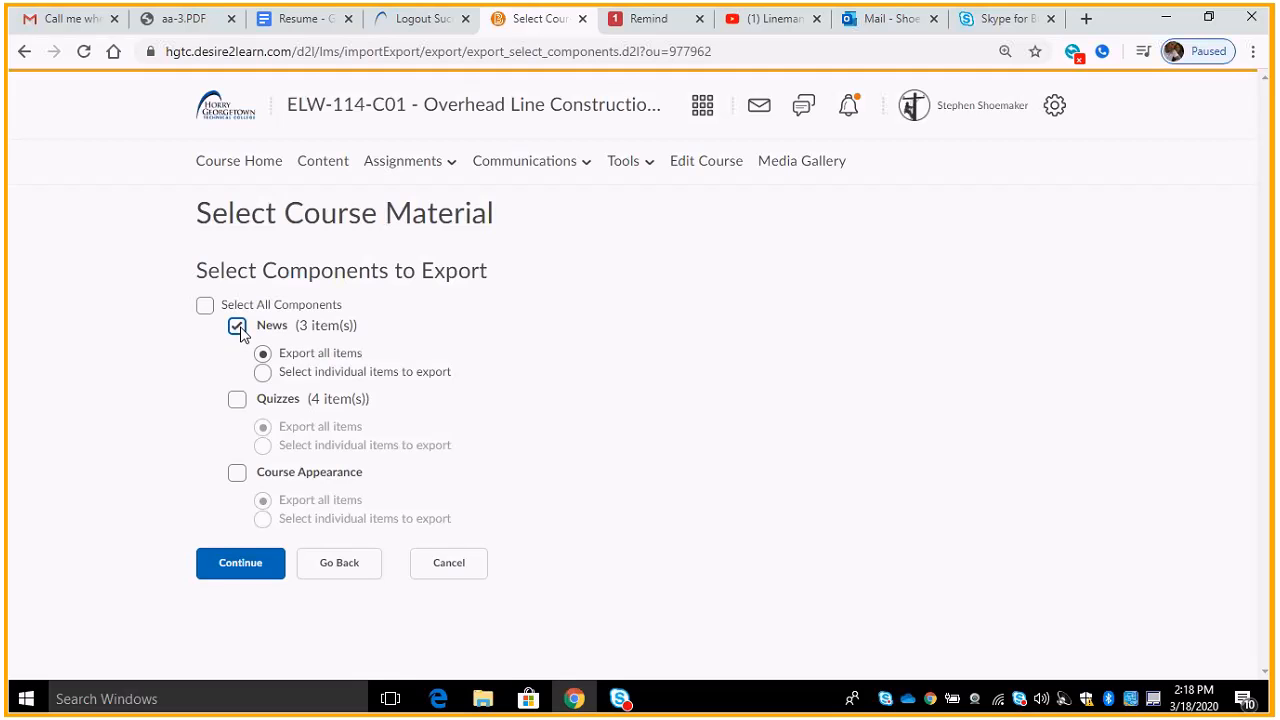
pyautogui.click(264, 374)
pyautogui.click(238, 400)
pyautogui.click(263, 447)
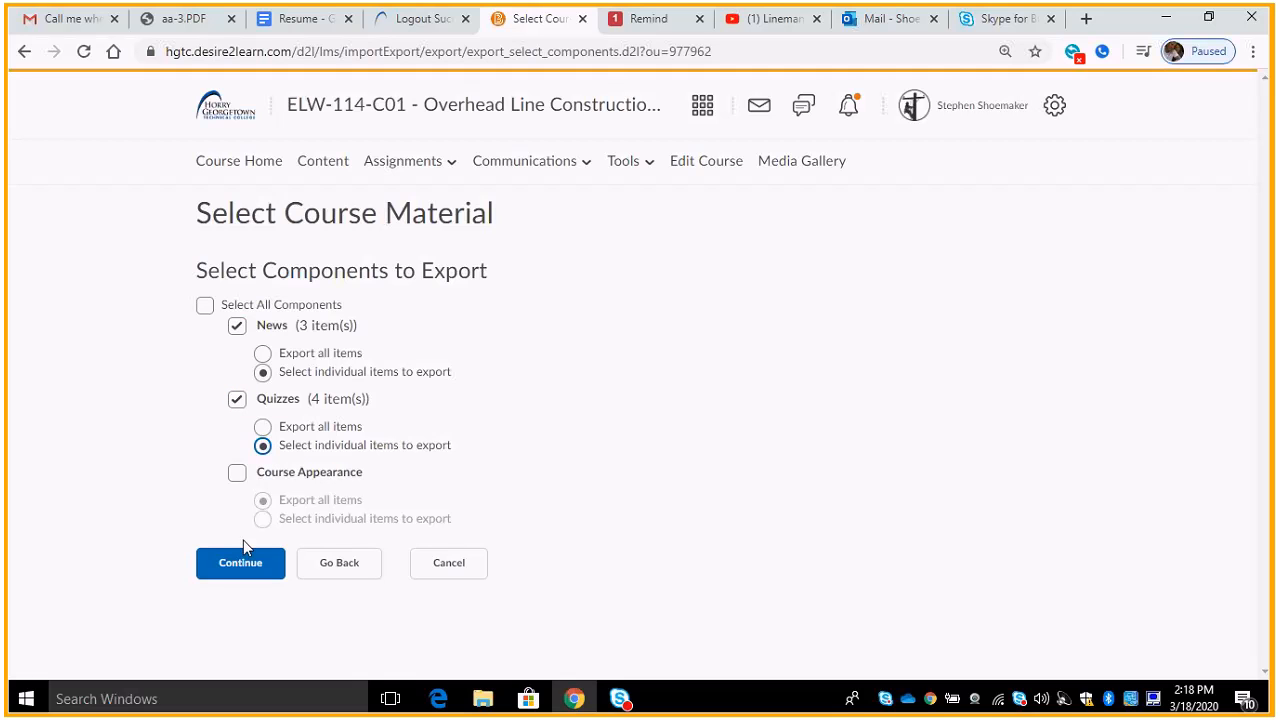
pyautogui.click(240, 569)
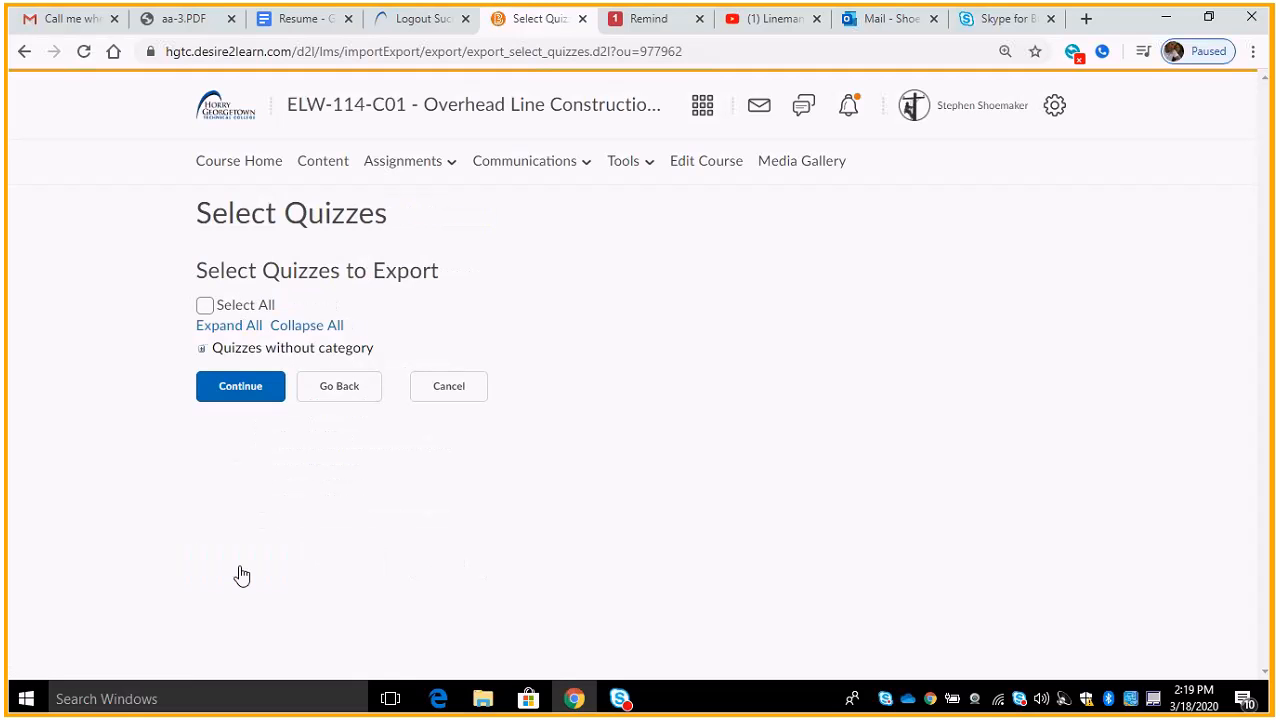
# Step: Select only the March 19th quiz and the March 19th Study Guide news item for export
pyautogui.click(230, 336)
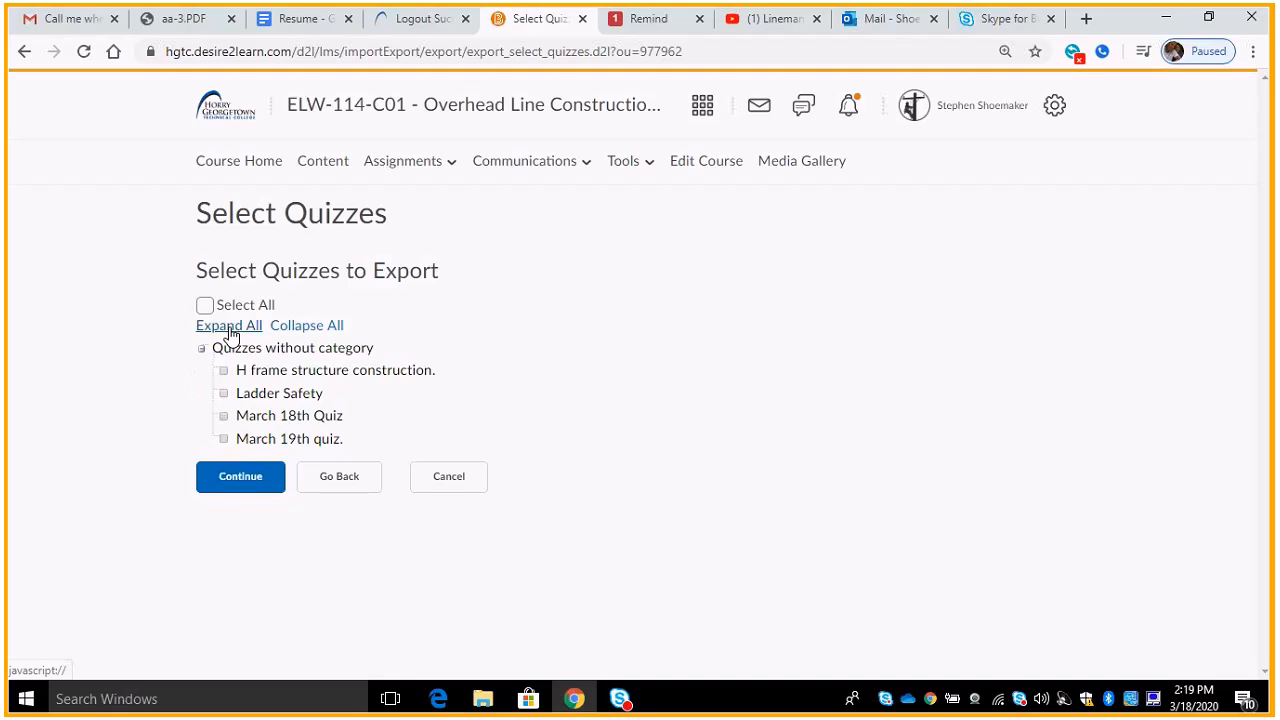
pyautogui.click(224, 439)
pyautogui.click(237, 480)
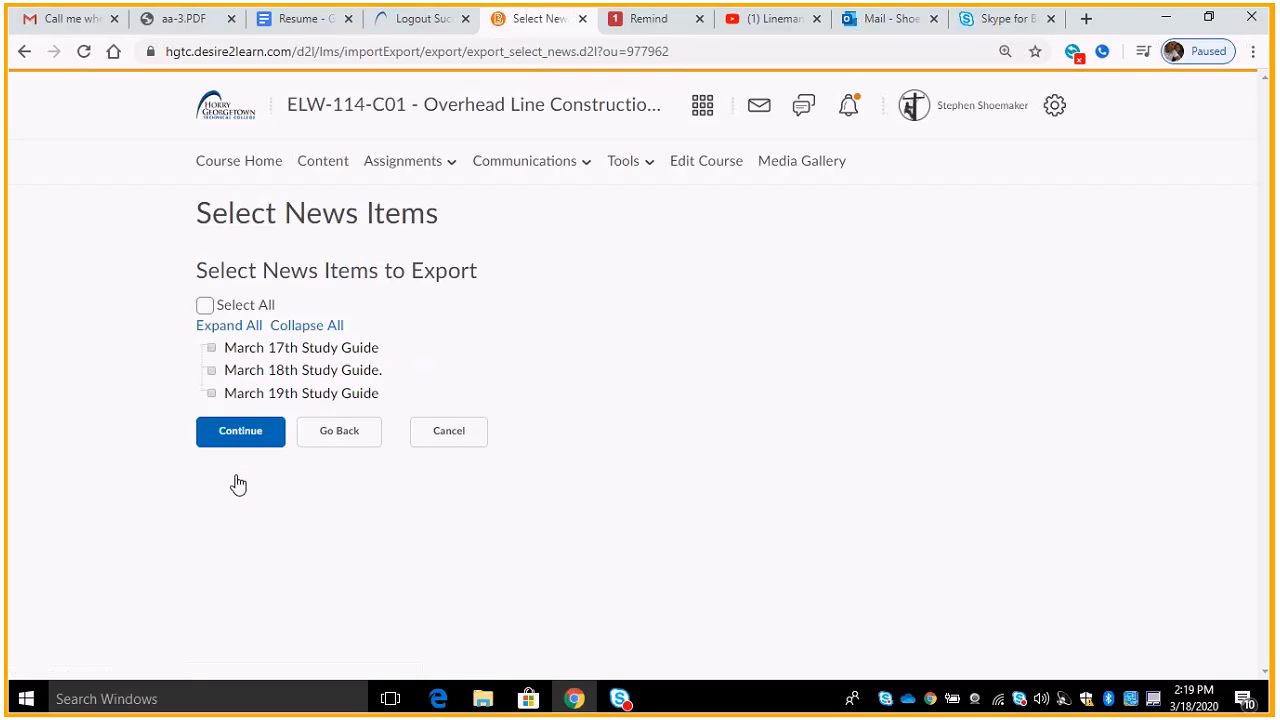
pyautogui.click(212, 393)
pyautogui.click(226, 434)
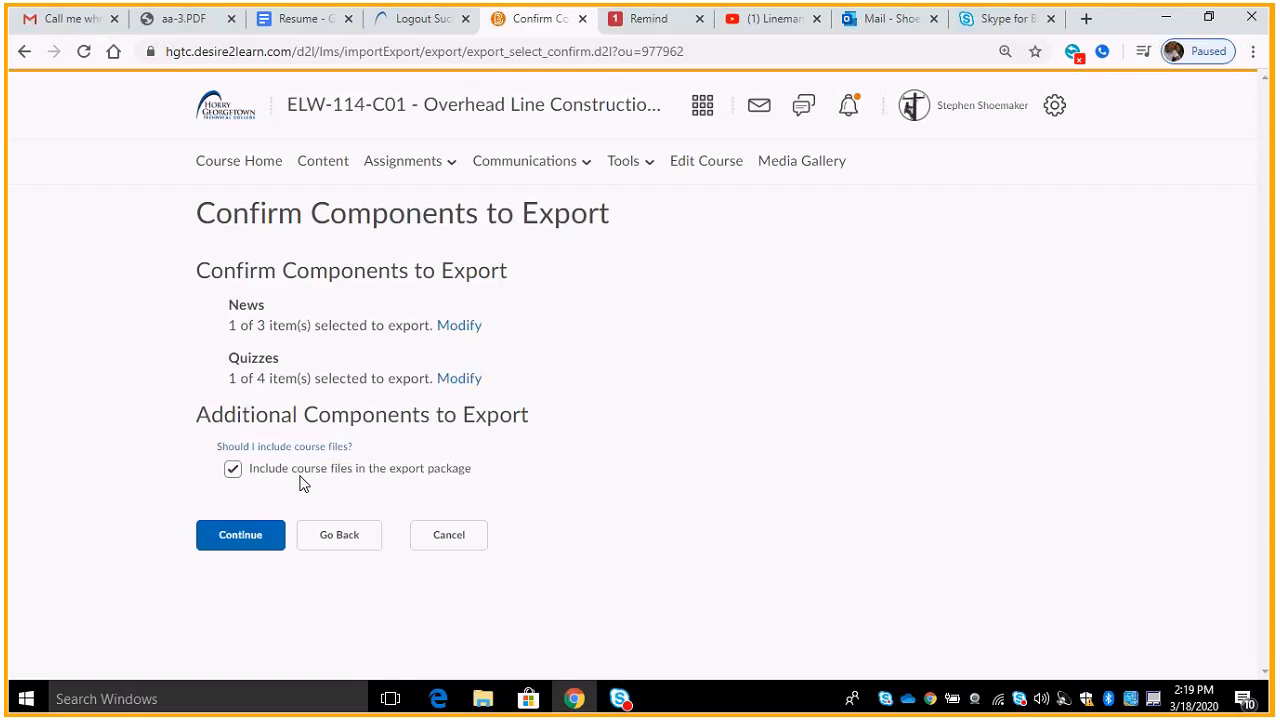
# Step: Confirm the selected components, finish the export and download the export Zip package
pyautogui.click(250, 536)
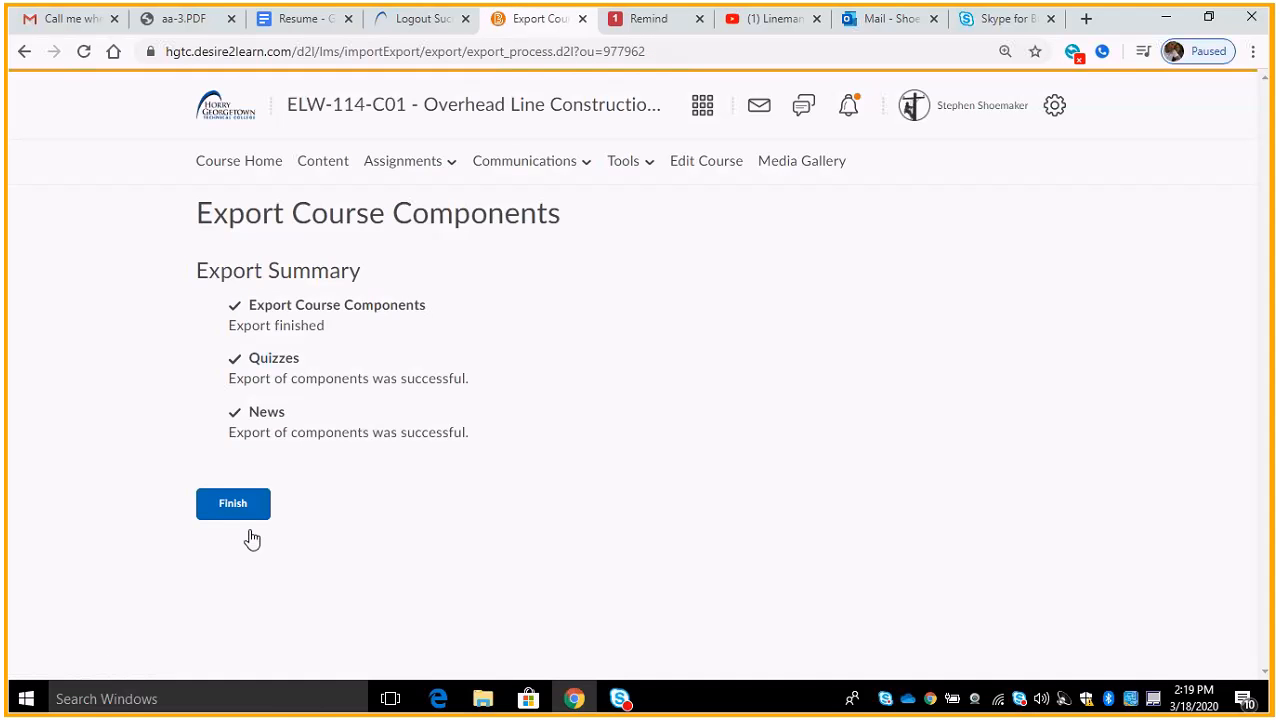
pyautogui.click(245, 513)
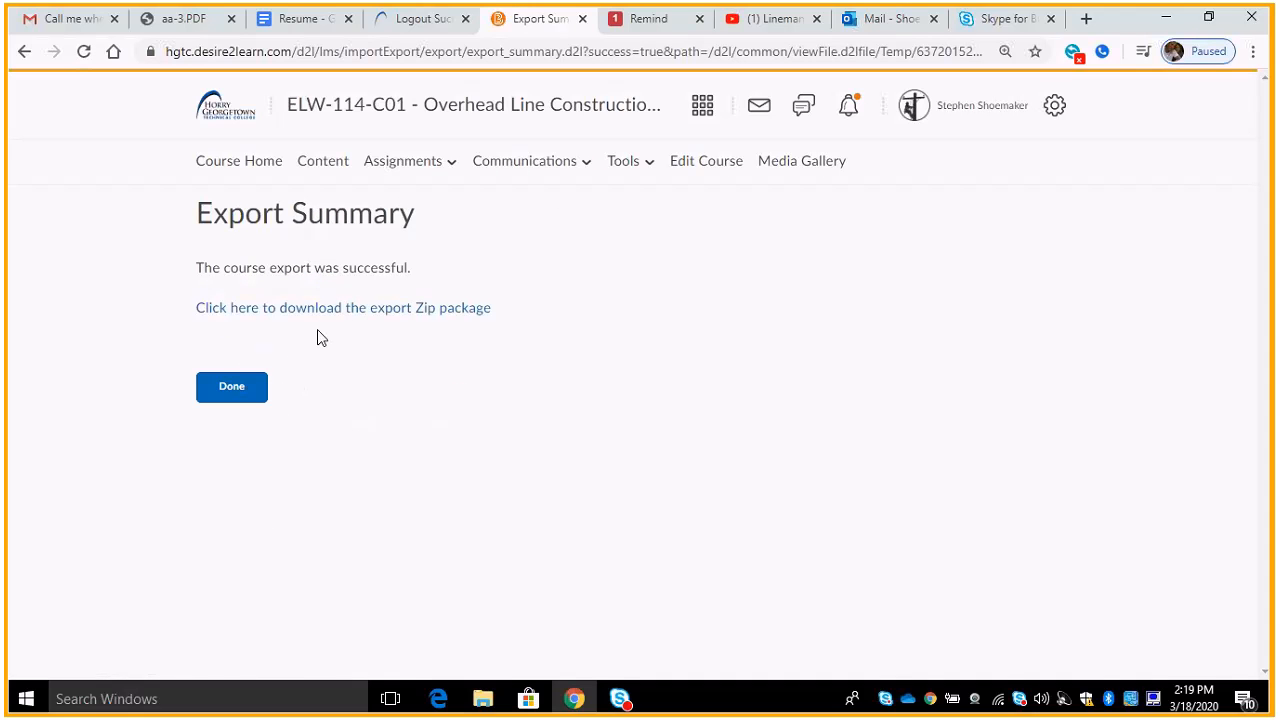
pyautogui.click(328, 312)
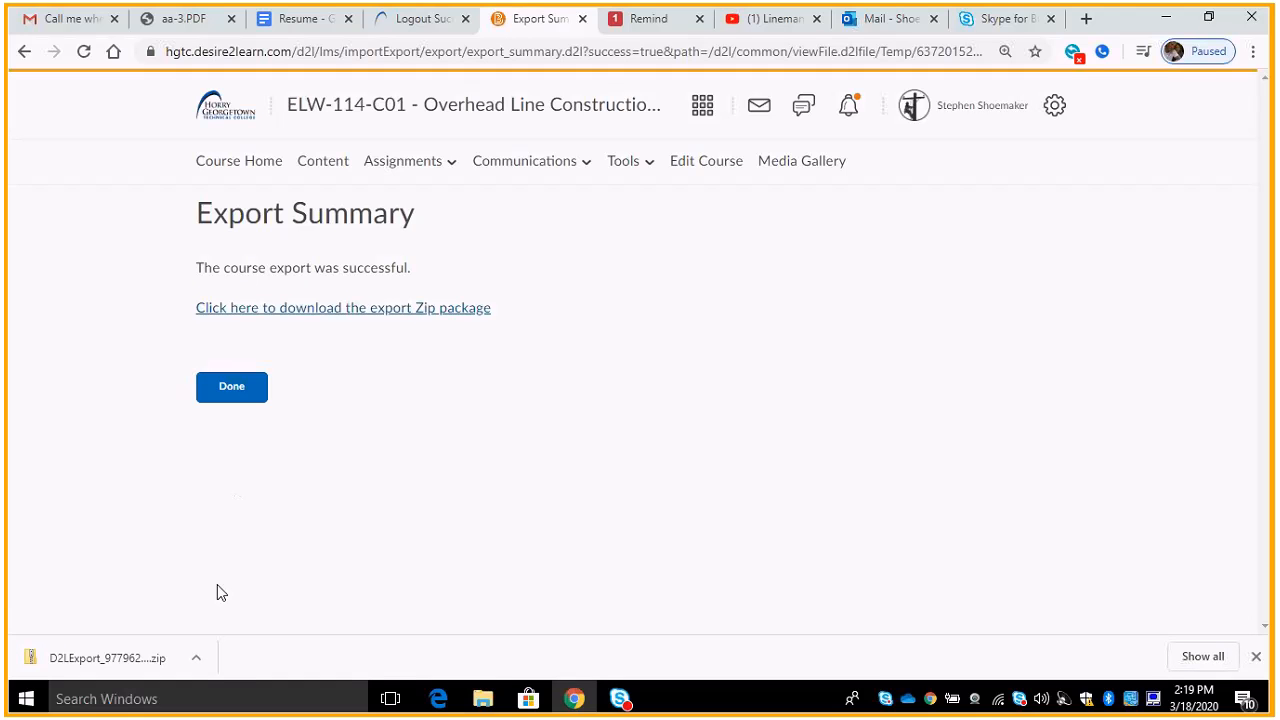
# Step: Locate the newly downloaded D2LExport zip in Downloads, copy it into the D2L folder and close File Explorer
pyautogui.click(197, 662)
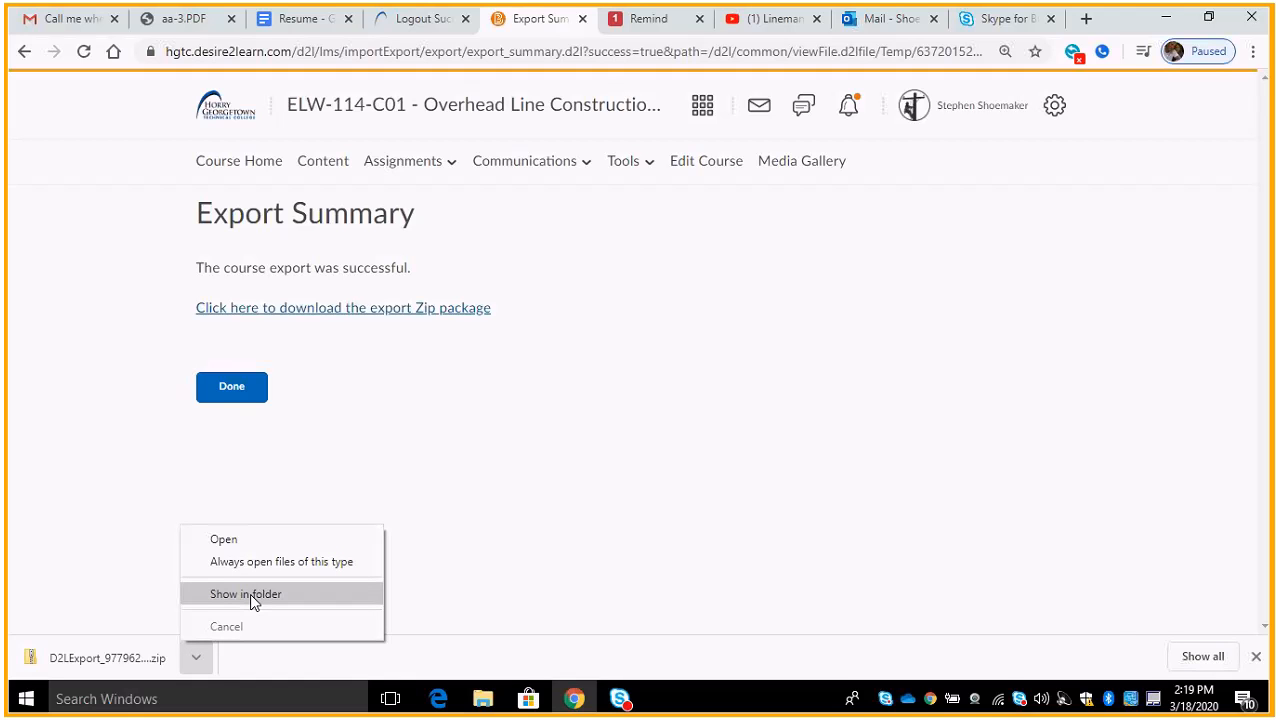
pyautogui.click(250, 594)
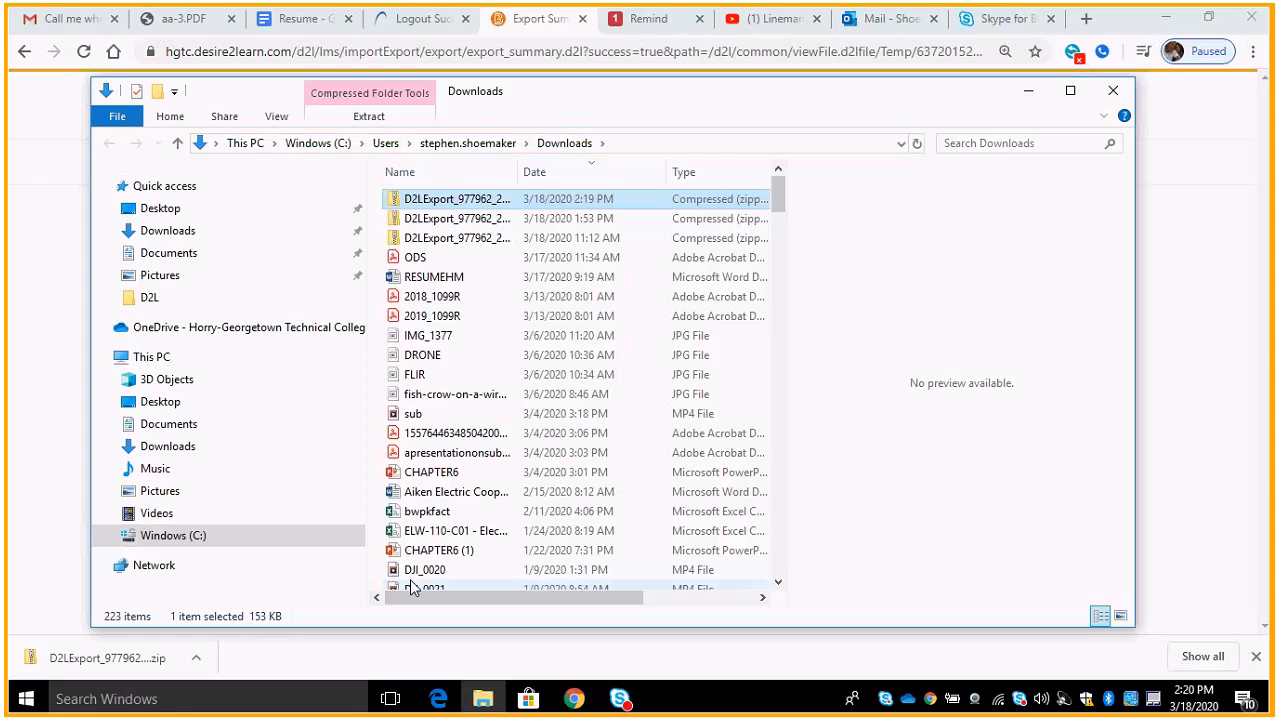
pyautogui.doubleClick(470, 200)
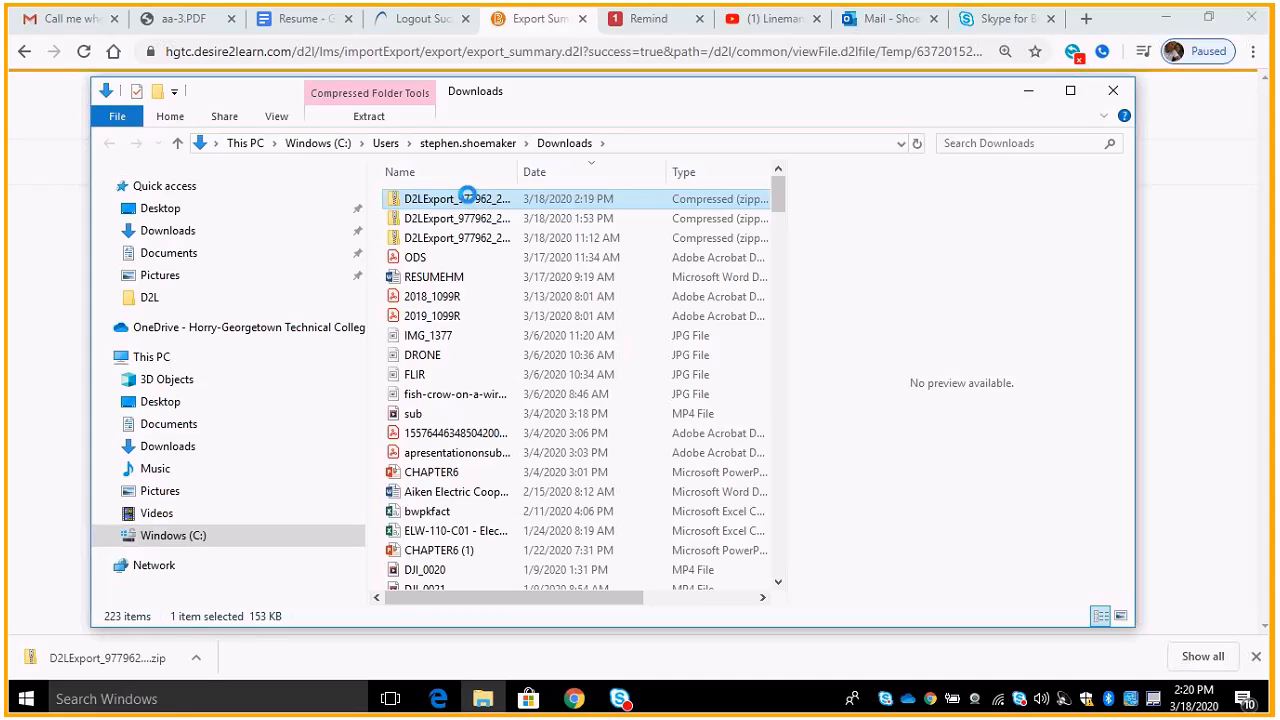
pyautogui.rightClick(469, 198)
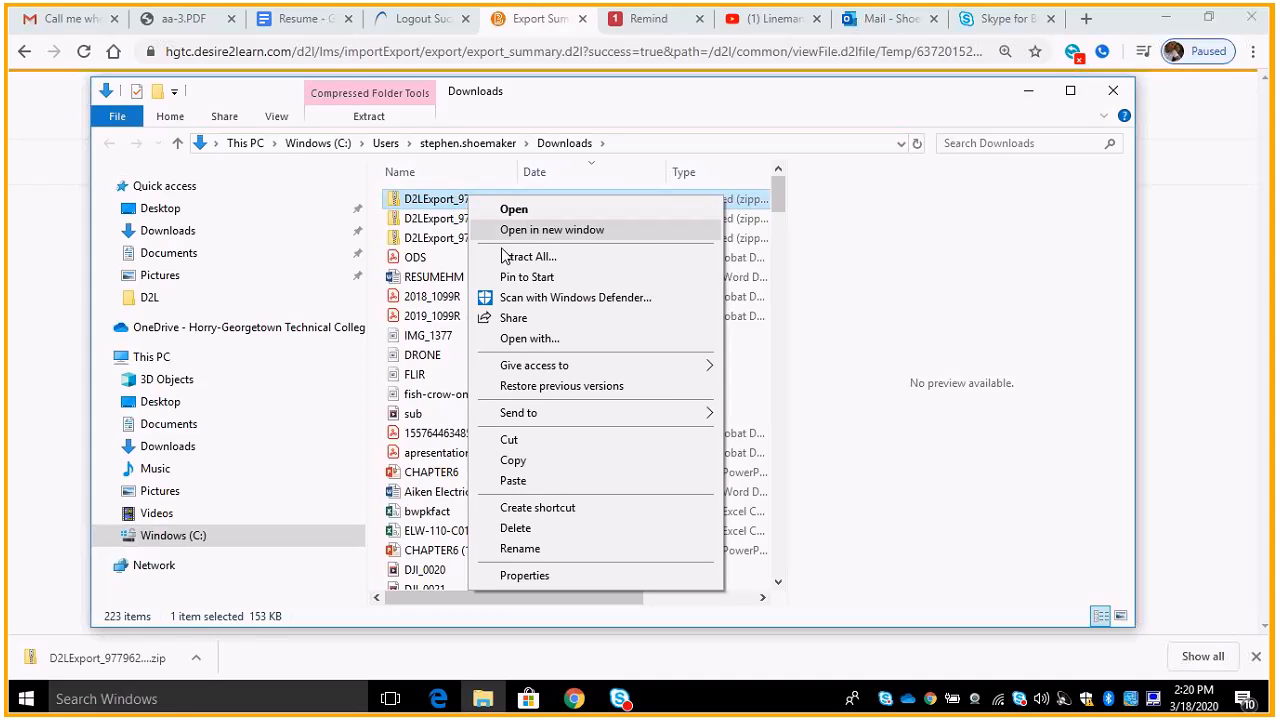
pyautogui.press('Escape')
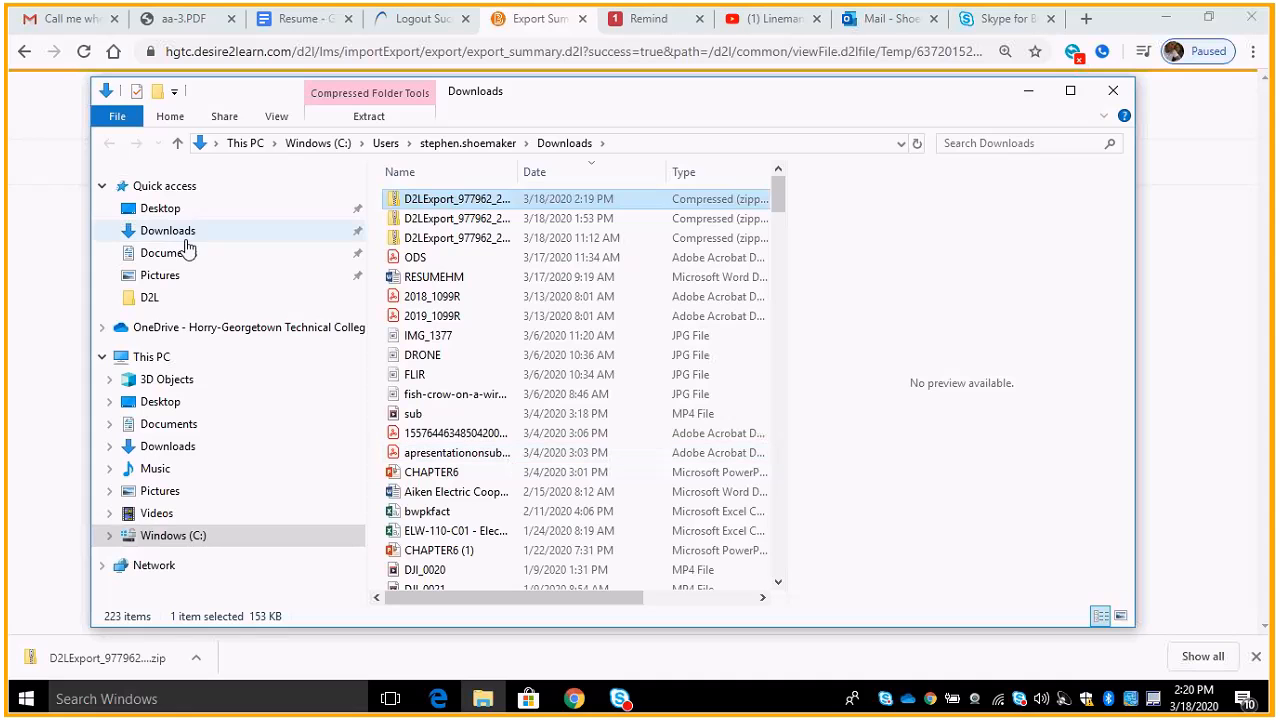
pyautogui.click(145, 298)
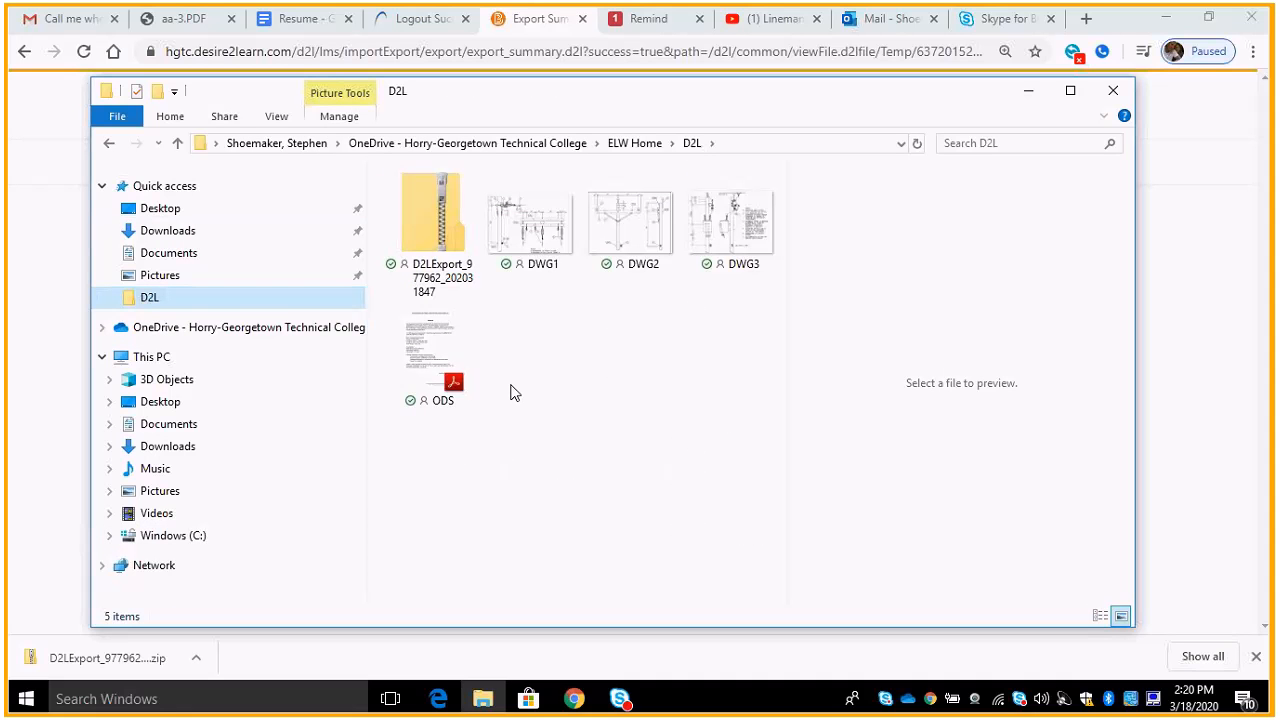
pyautogui.rightClick(560, 410)
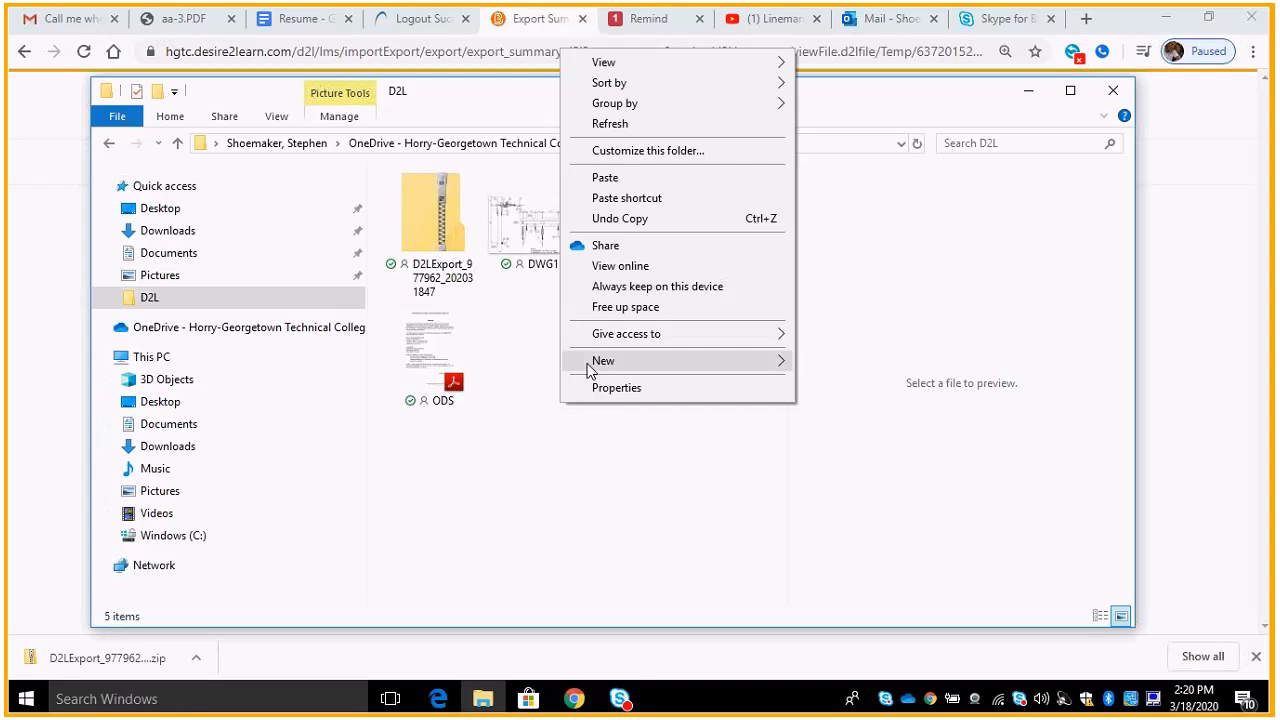
pyautogui.click(606, 178)
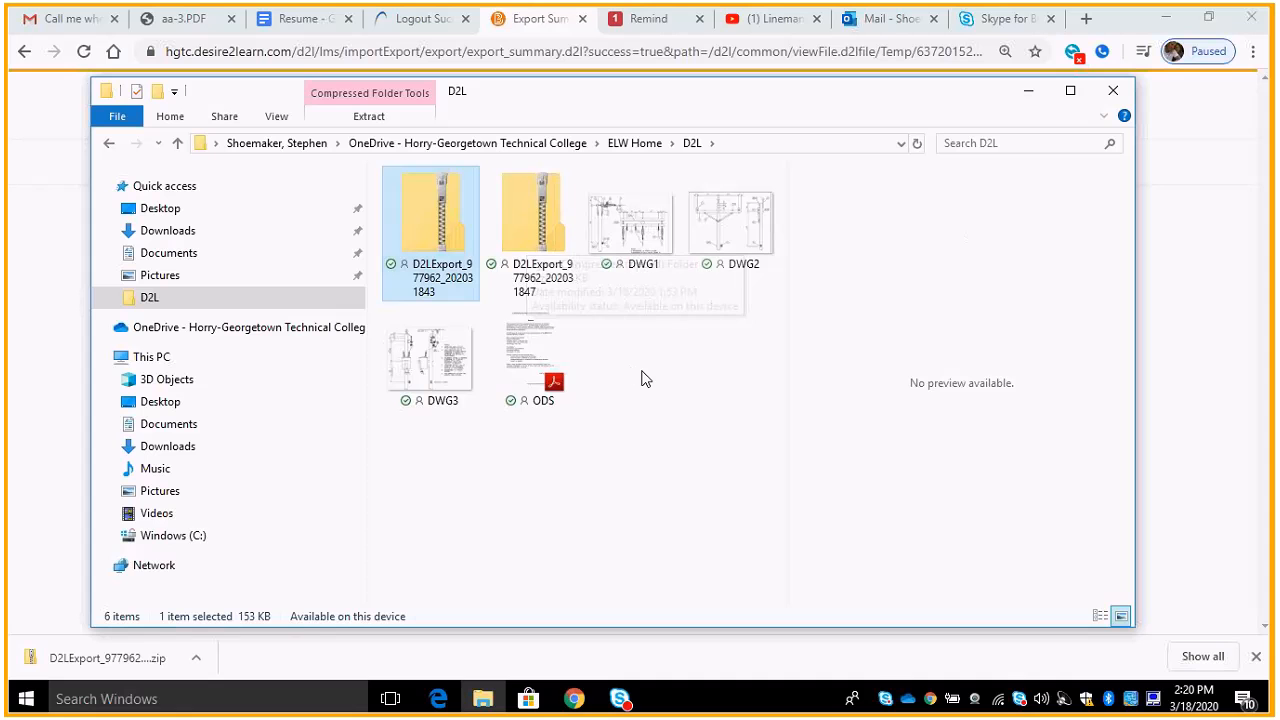
pyautogui.click(1115, 93)
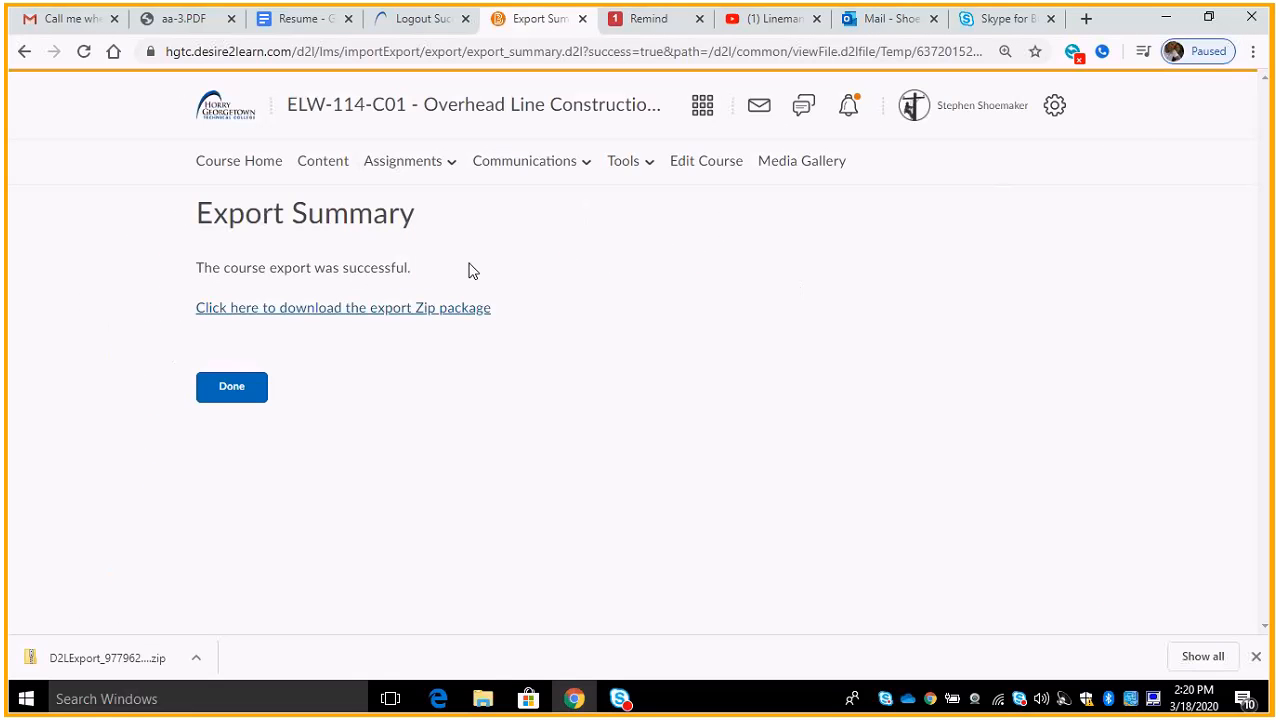
# Step: Return to the course home page and start an Import Components process from Import/Export/Copy Components
pyautogui.click(243, 170)
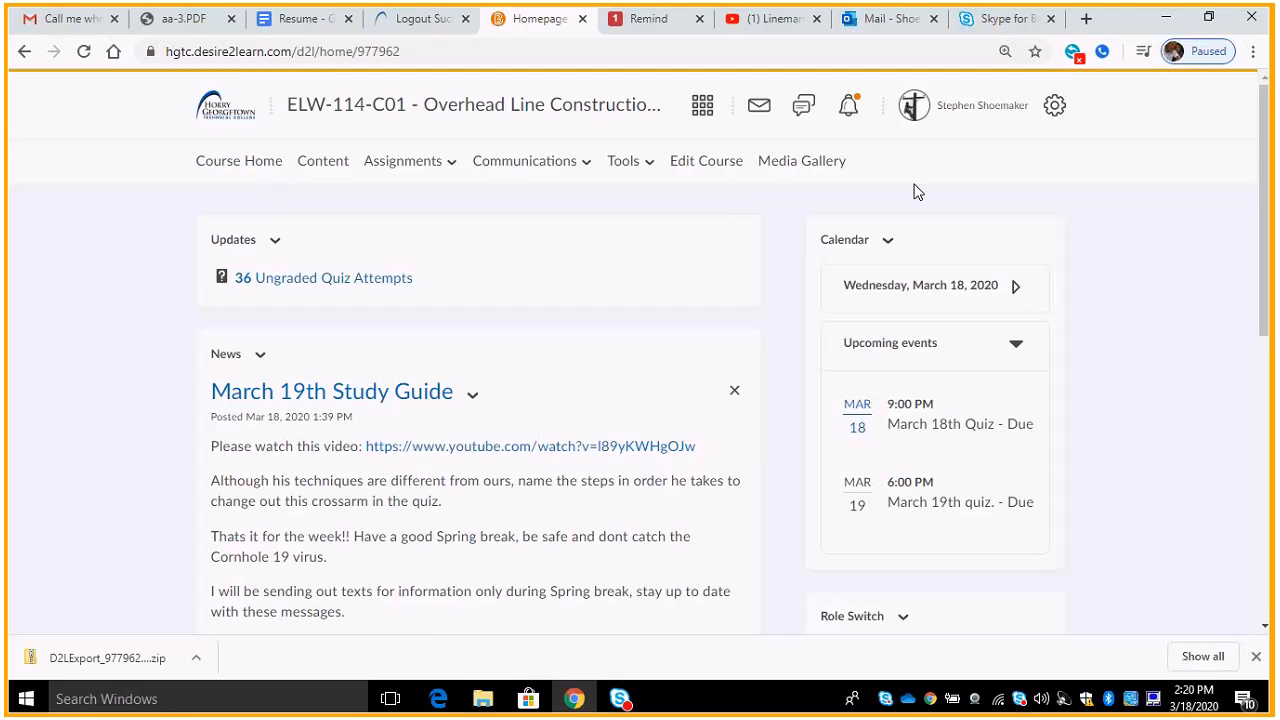
pyautogui.click(1056, 107)
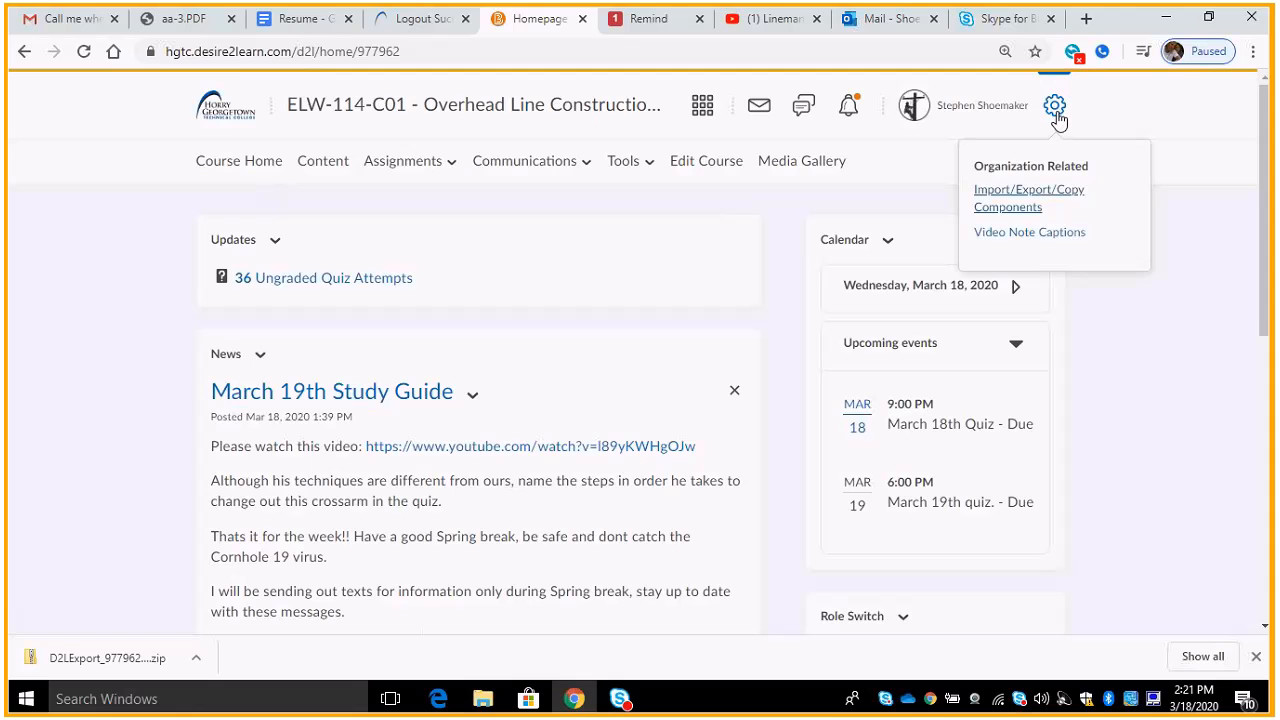
pyautogui.click(1025, 196)
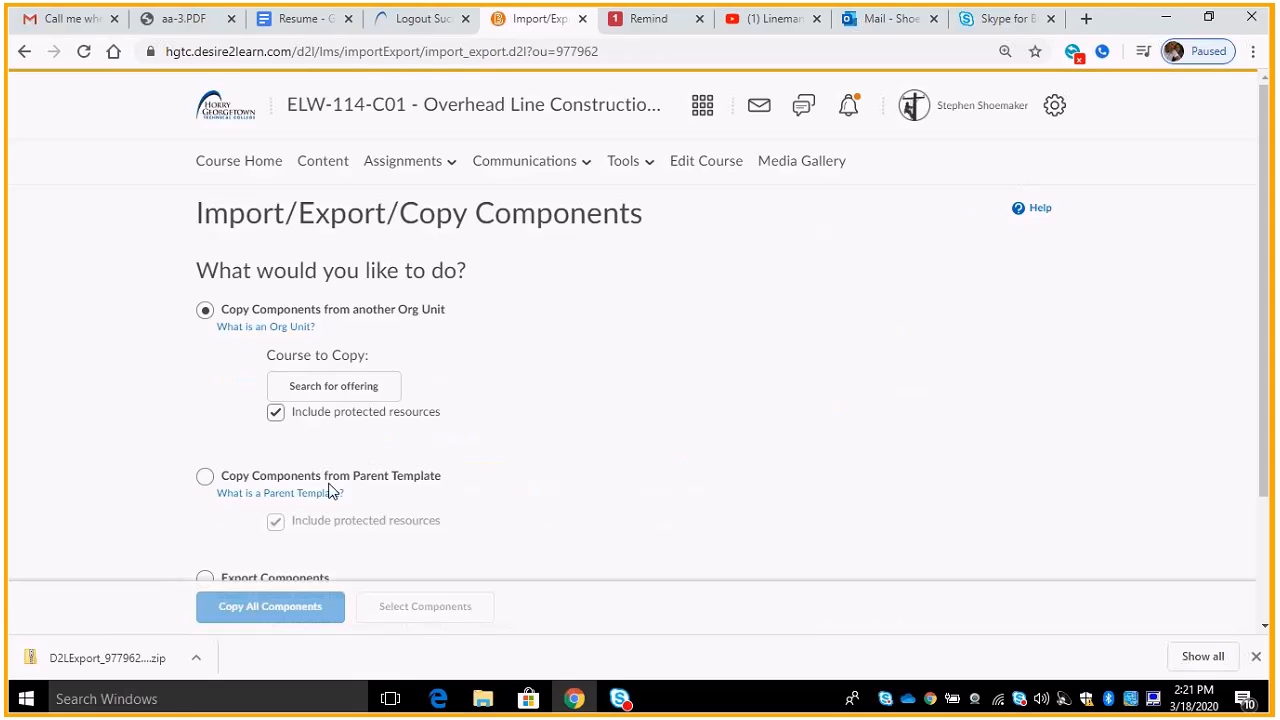
pyautogui.moveTo(1260, 337); pyautogui.dragTo(1265, 458)
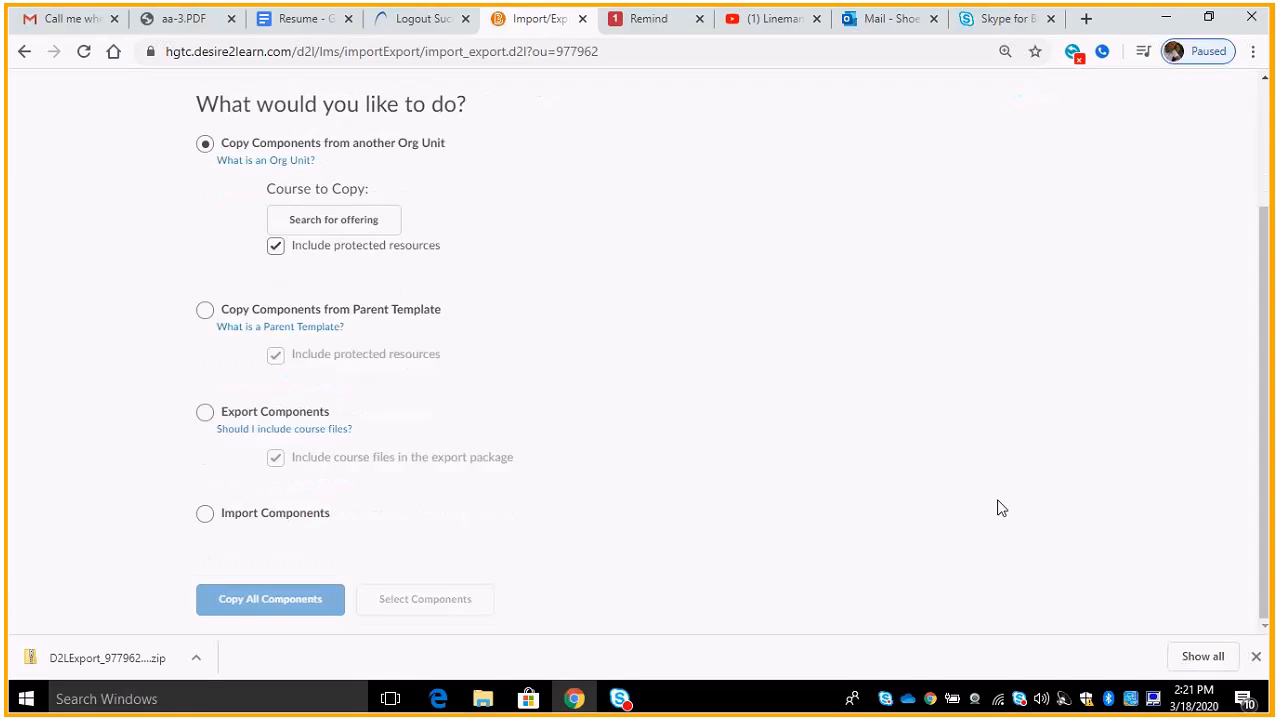
pyautogui.click(206, 515)
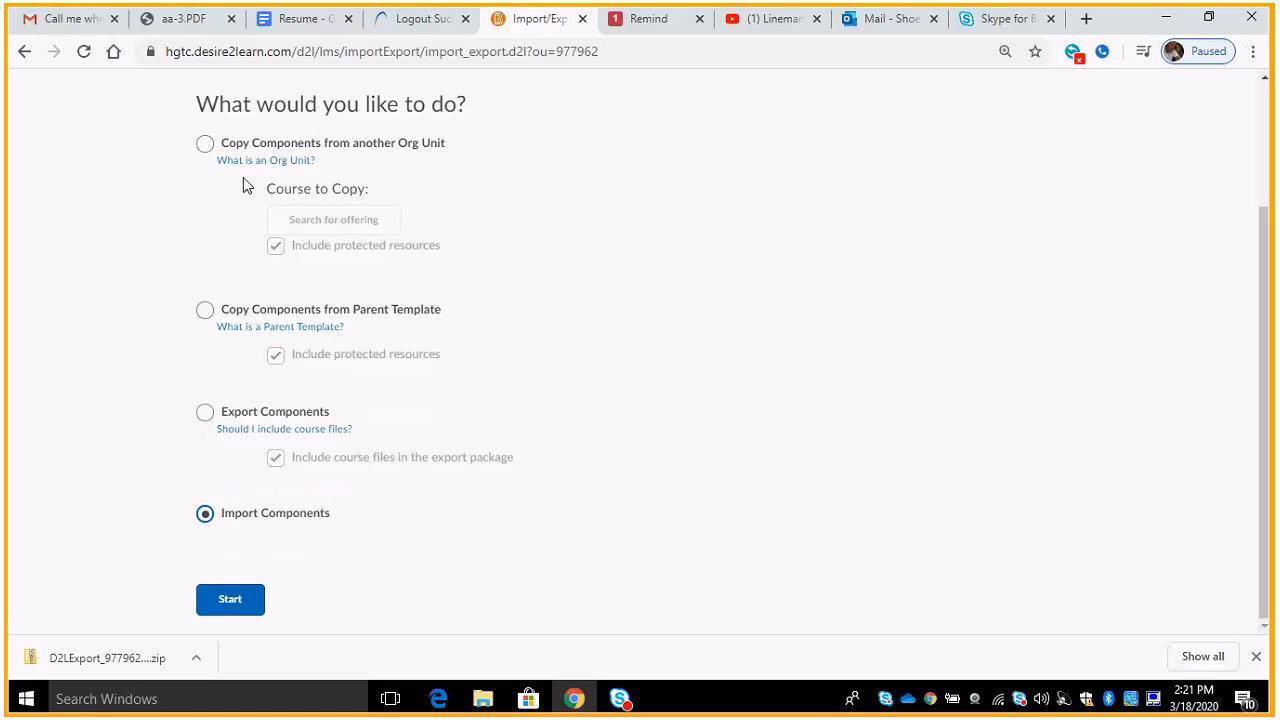
pyautogui.click(243, 600)
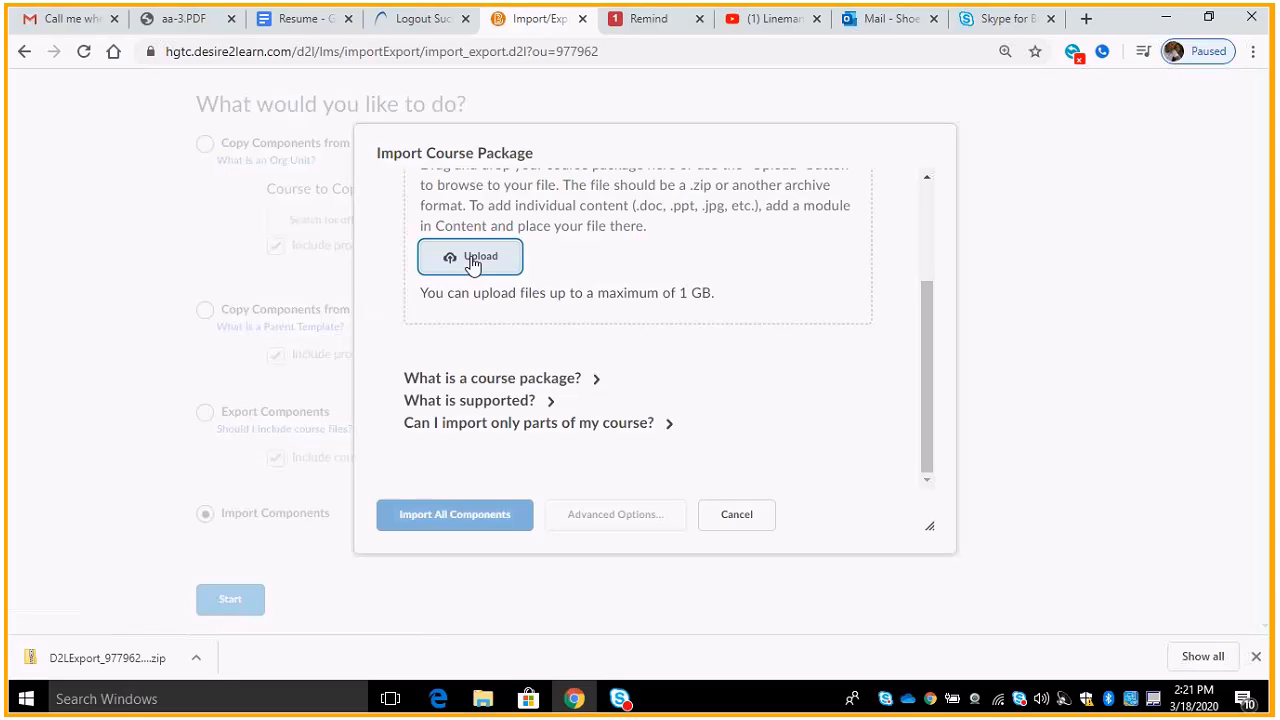
# Step: Upload D2LExport_977962_202031843.zip from the D2L folder as the course package and import all its components
pyautogui.click(472, 260)
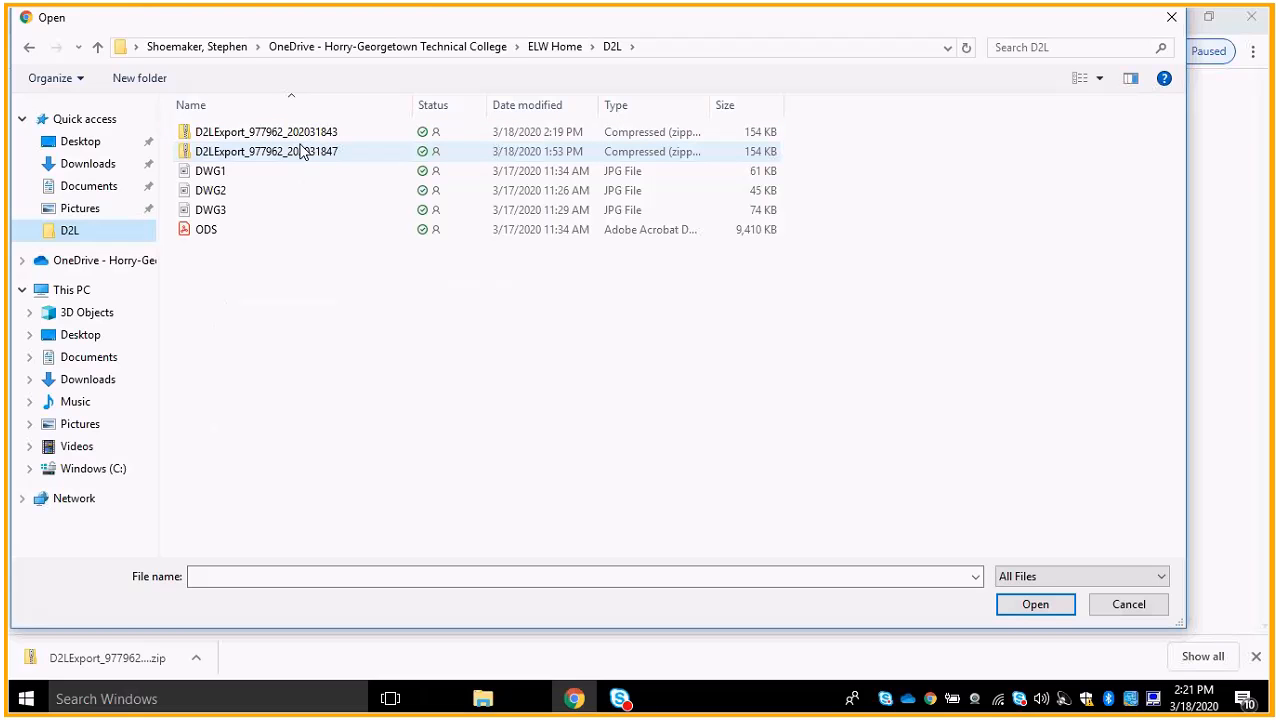
pyautogui.click(297, 138)
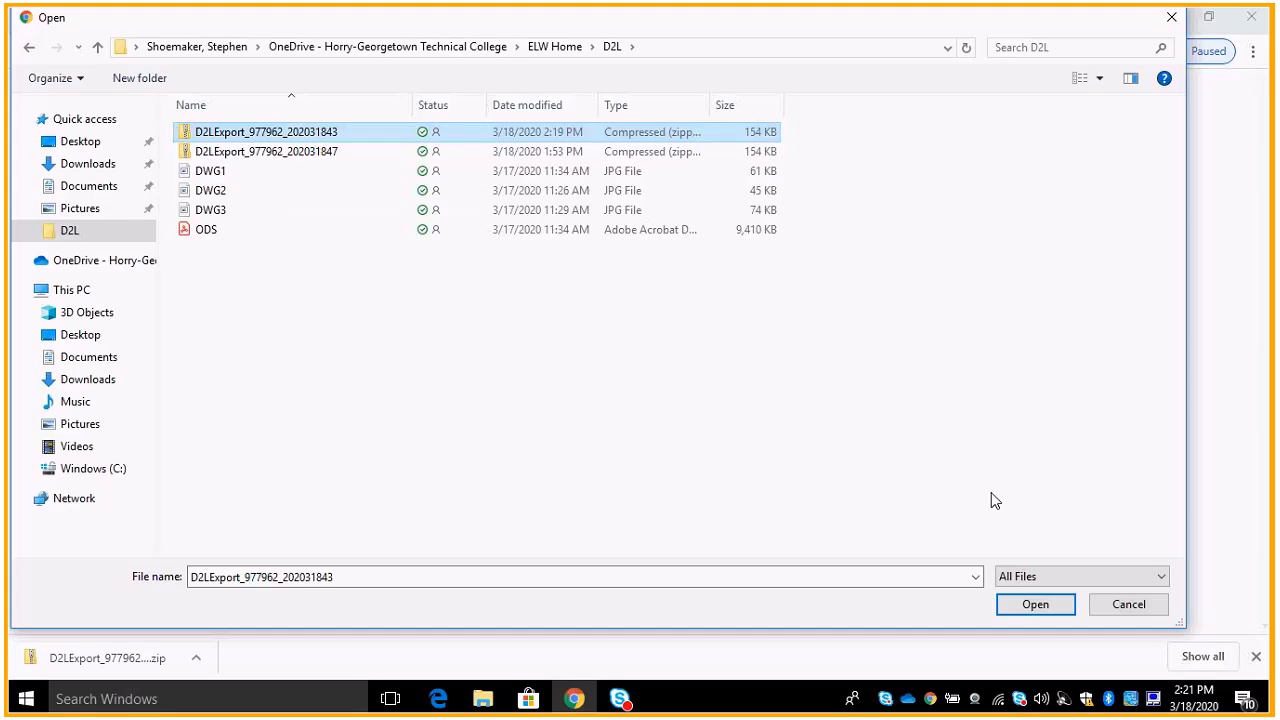
pyautogui.click(1035, 605)
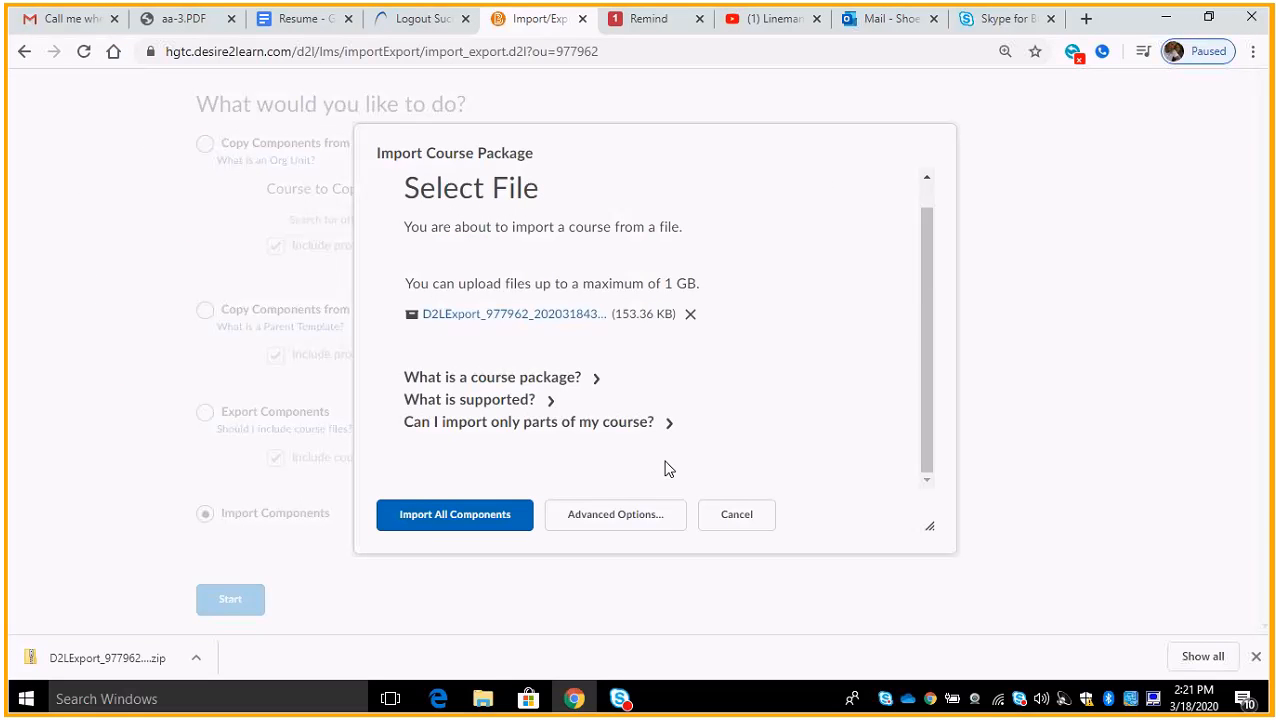
pyautogui.click(473, 514)
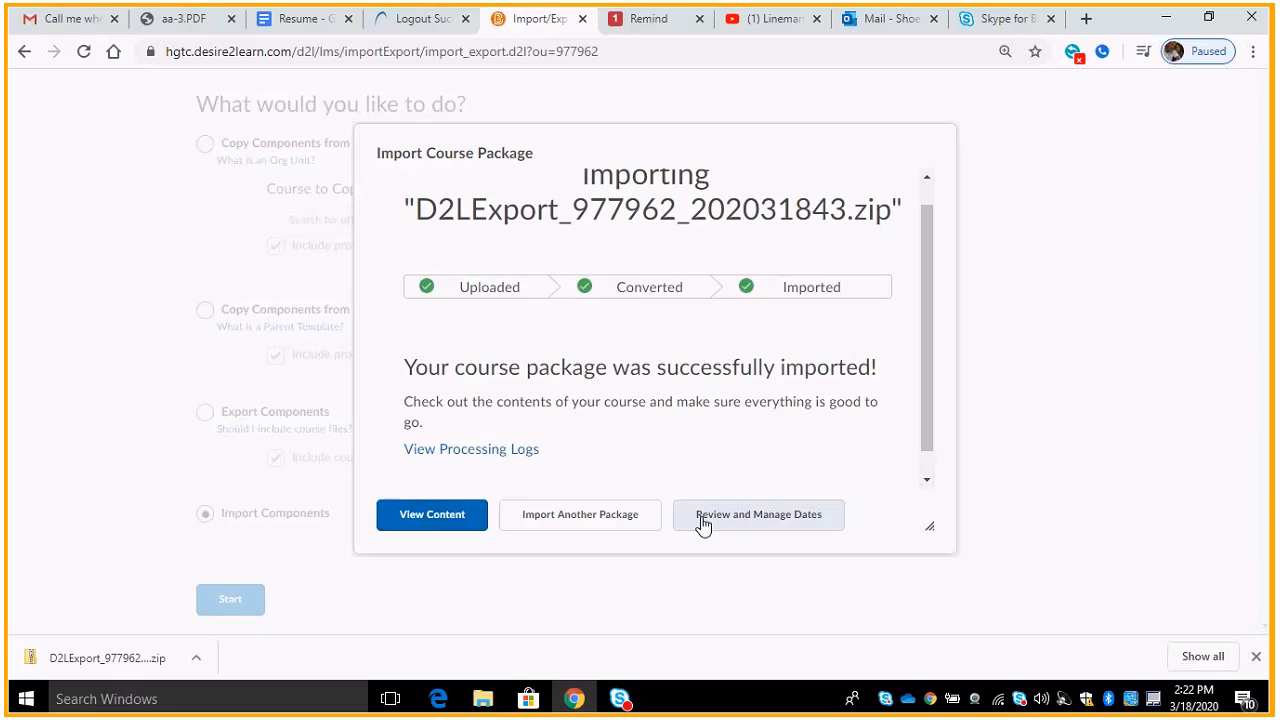
# Step: View the course content after the import, and return to the course home page to check its news and upcoming events
pyautogui.moveTo(922, 407); pyautogui.dragTo(924, 429)
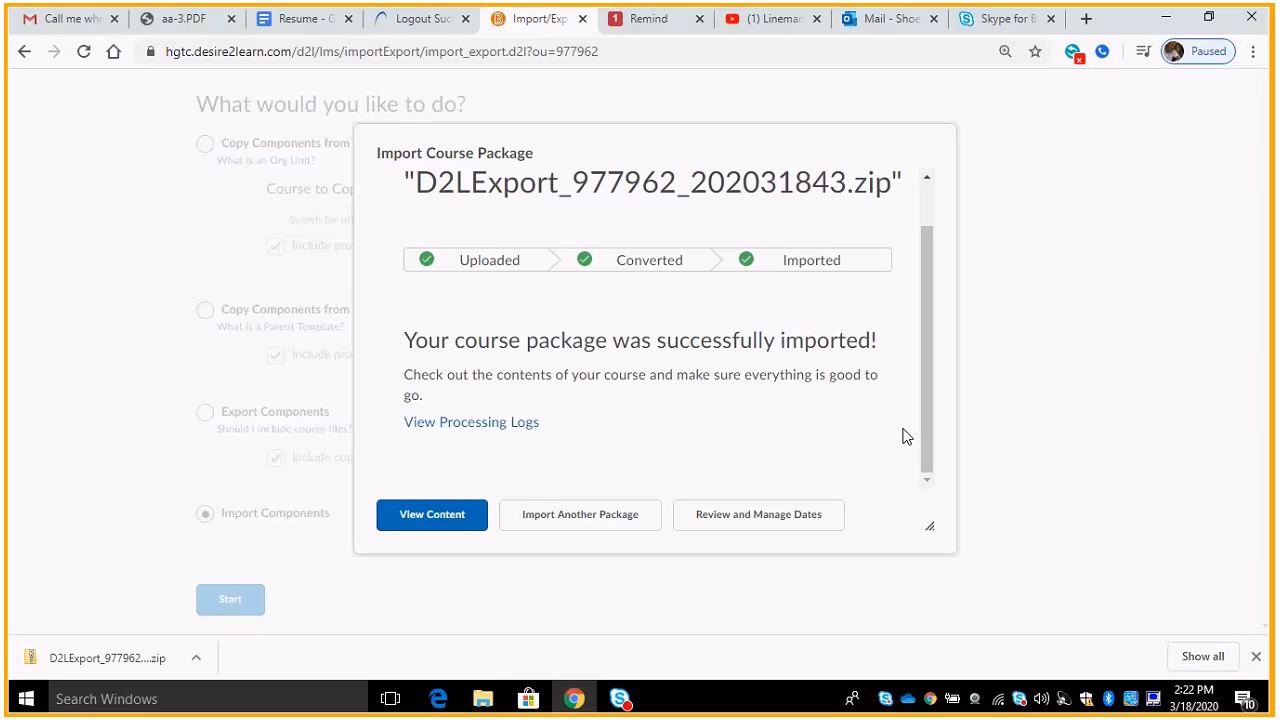
pyautogui.click(451, 526)
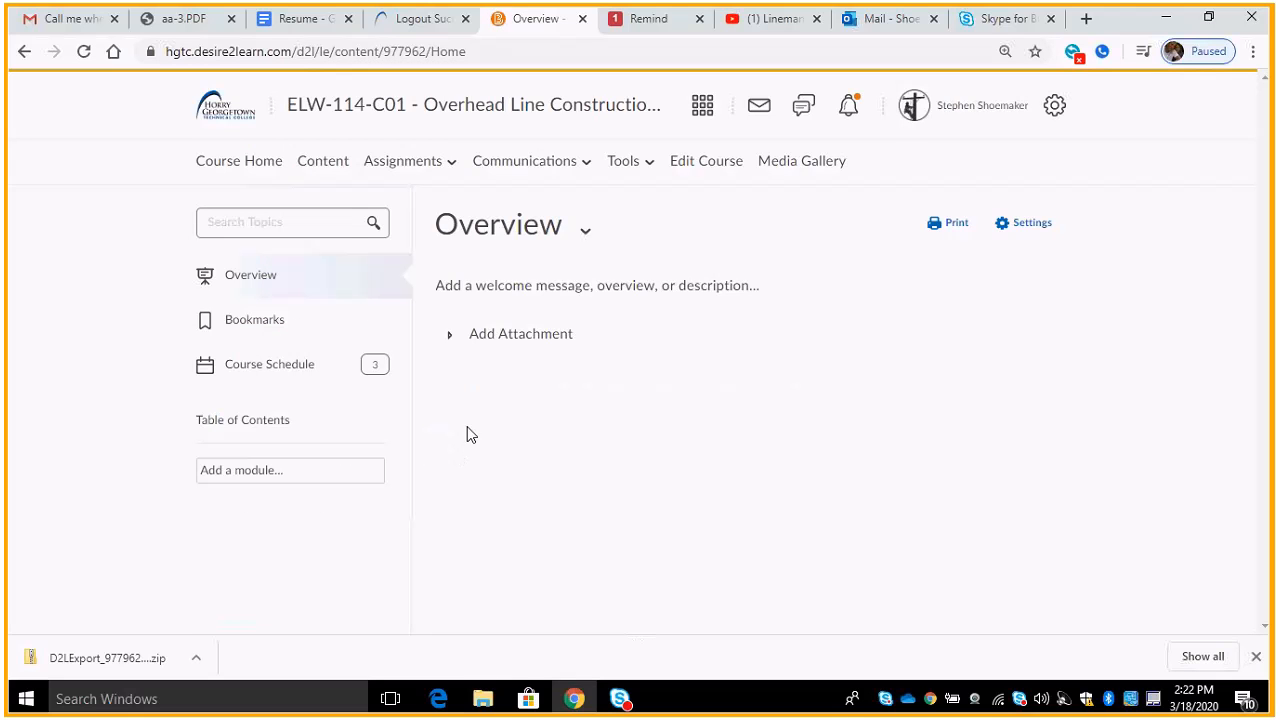
pyautogui.click(240, 164)
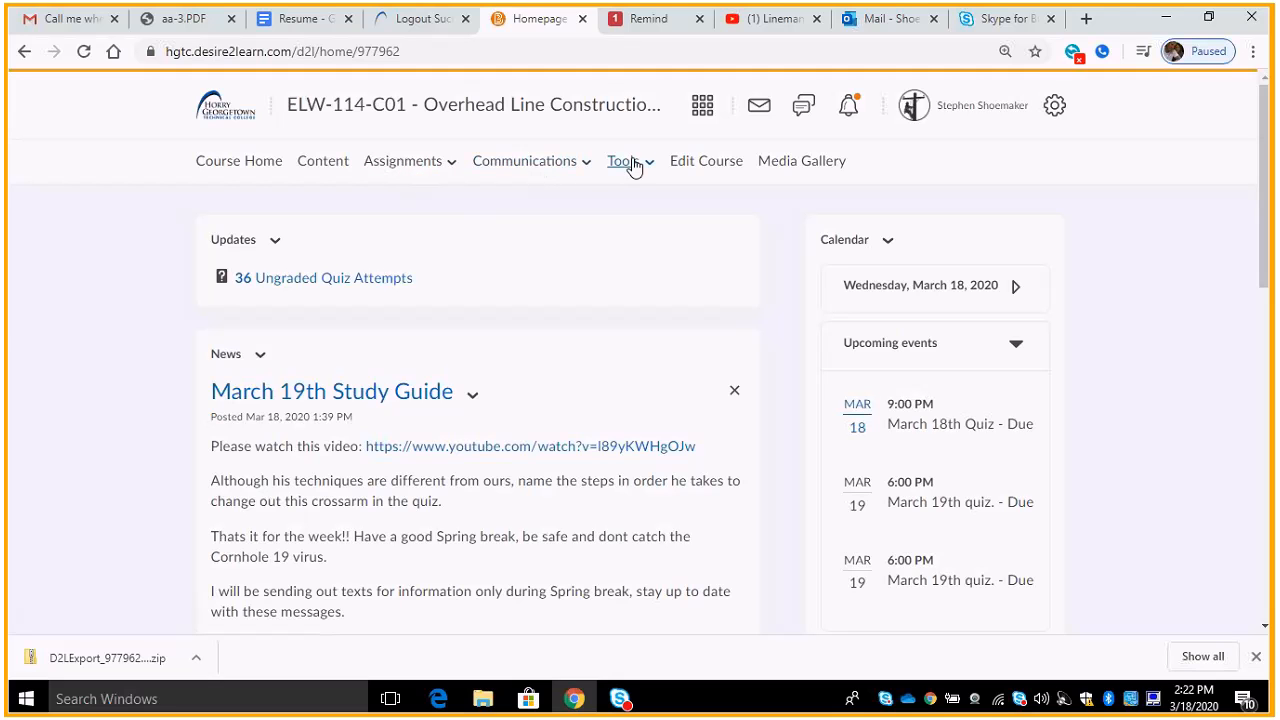
# Step: Open the course's quiz management list and select the first of the two March 19th quizzes under Future Quizzes
pyautogui.click(369, 172)
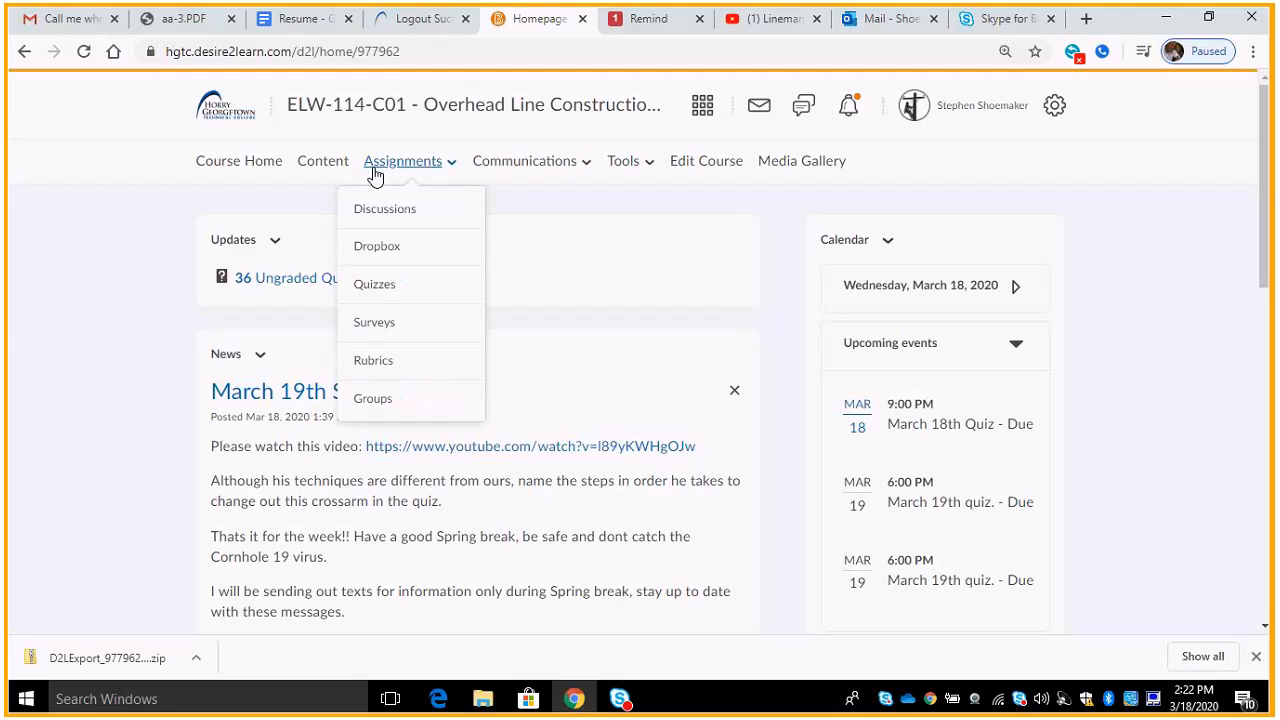
pyautogui.click(384, 288)
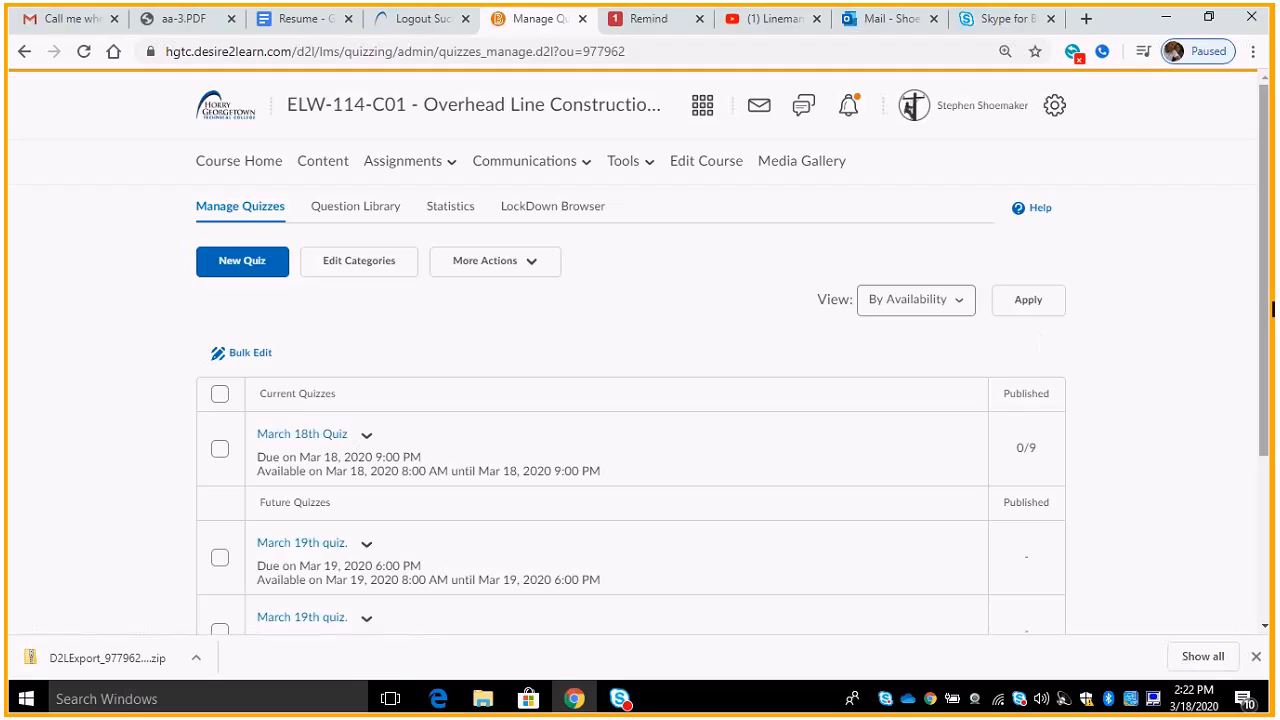
pyautogui.moveTo(1265, 314); pyautogui.dragTo(1272, 465)
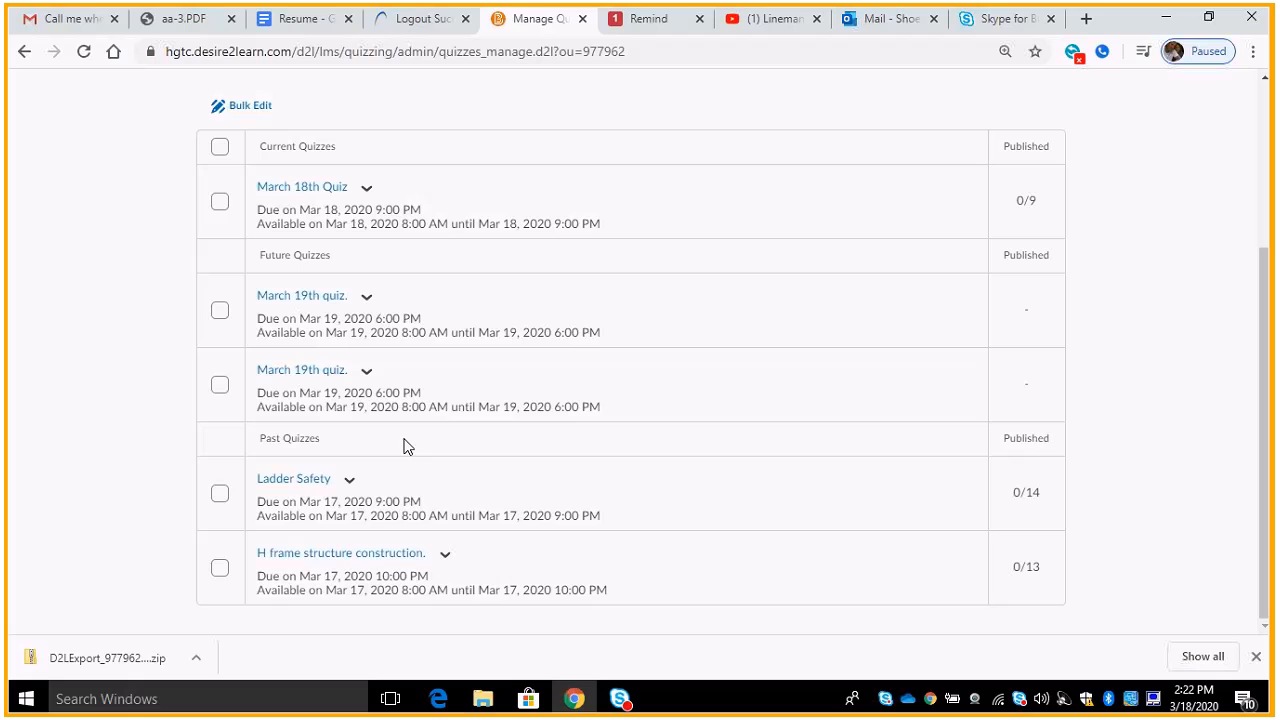
pyautogui.click(220, 312)
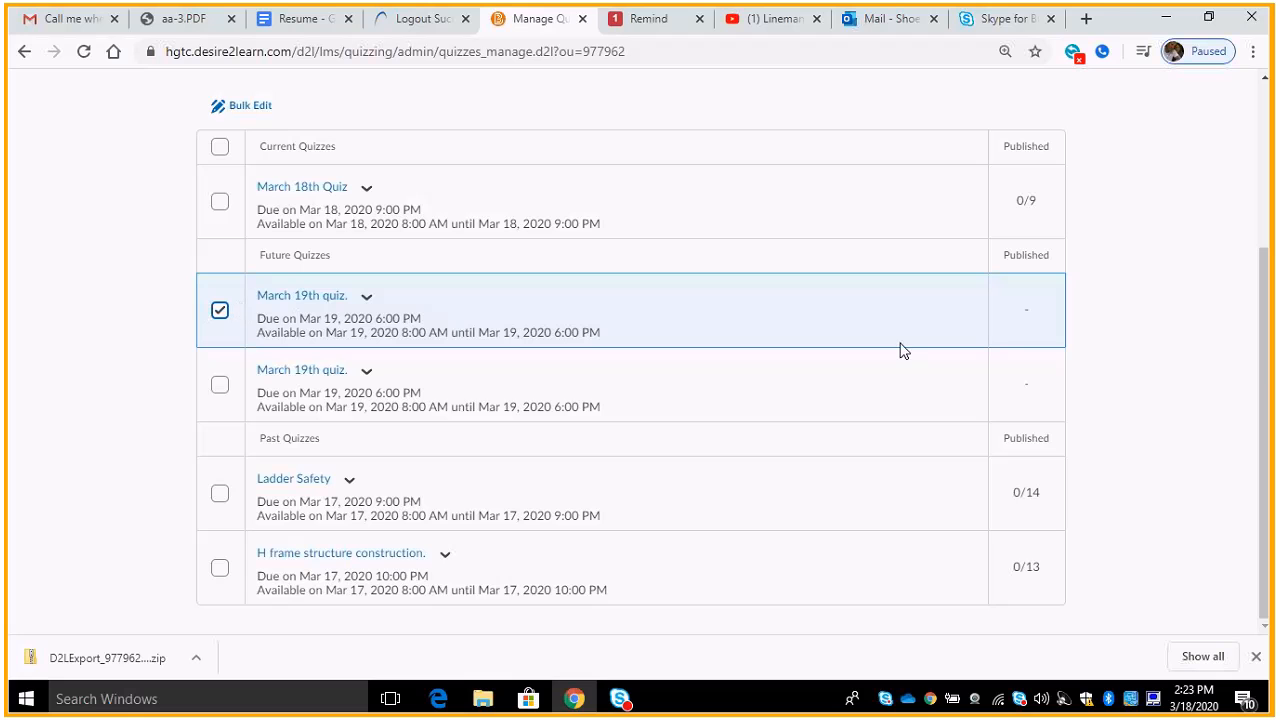
pyautogui.moveTo(1260, 405)
pyautogui.mouseDown()
pyautogui.moveTo(1241, 238)
pyautogui.moveTo(1266, 388)
pyautogui.mouseUp()
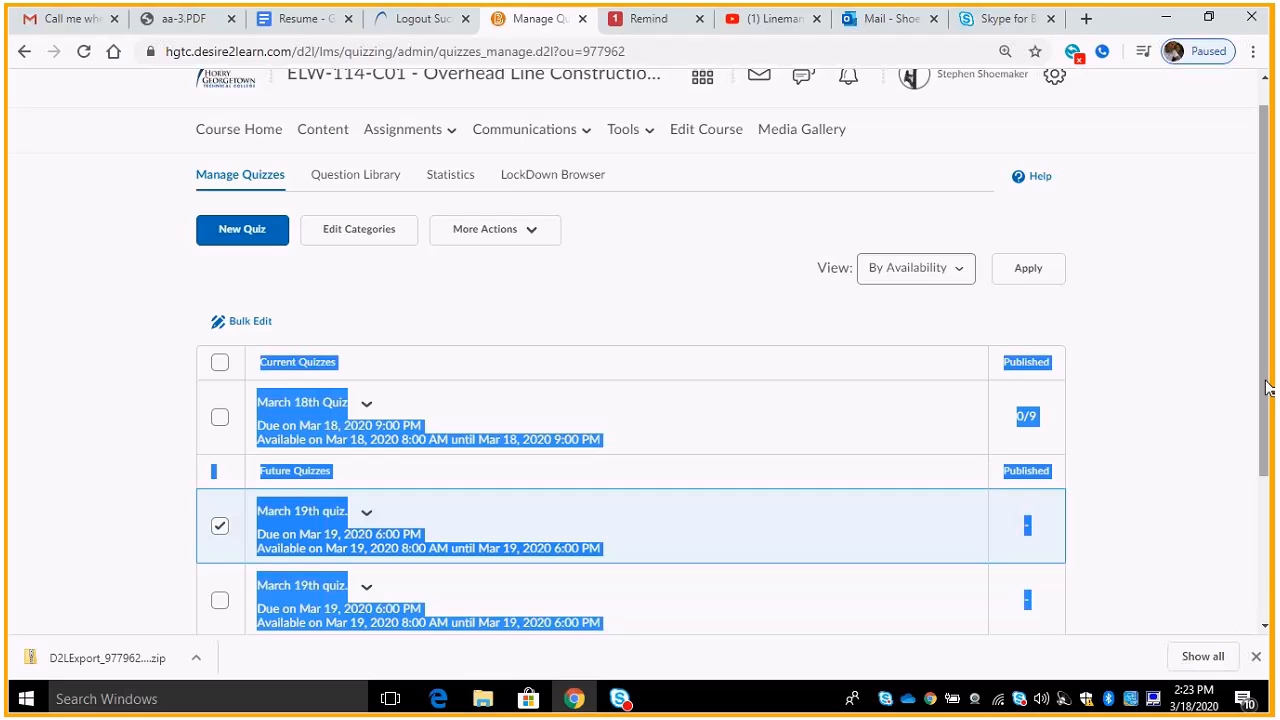
pyautogui.scroll(-2, 941, 426)
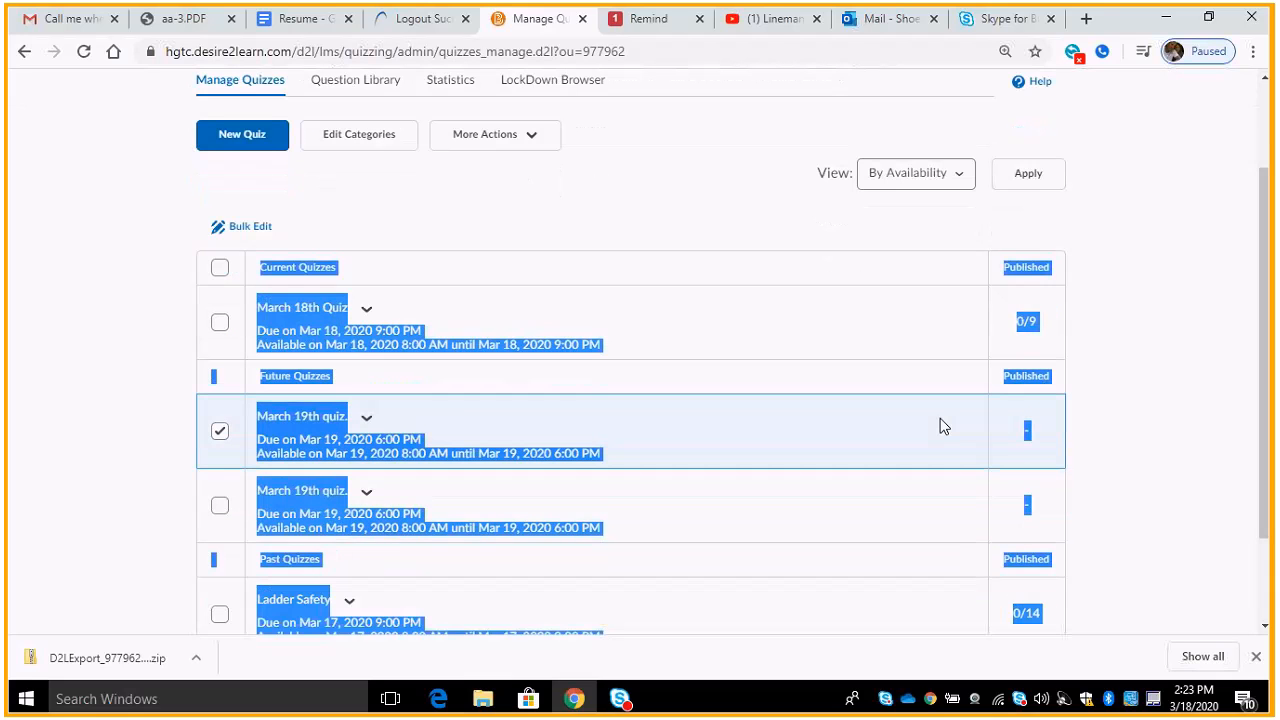
pyautogui.click(941, 426)
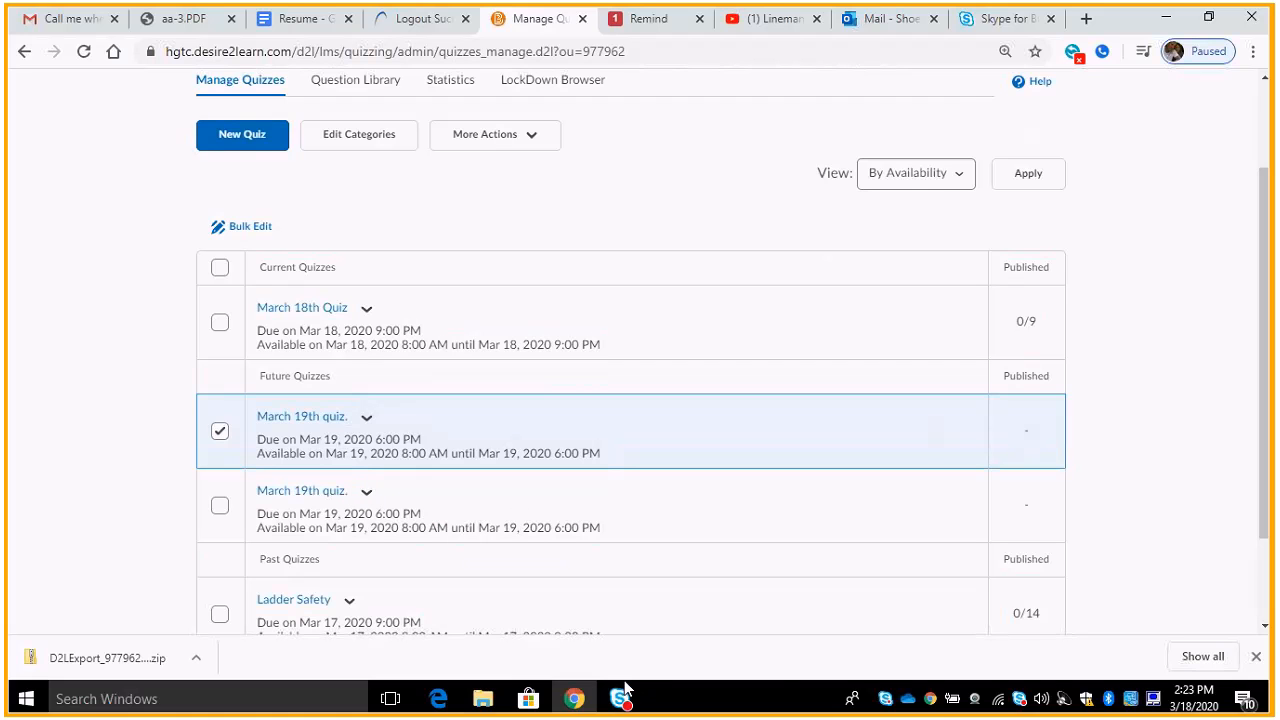
# Step: Switch to the Skype for Business conversation window and open its additional meeting and recording options
pyautogui.moveTo(622, 690)
pyautogui.moveTo(533, 563)
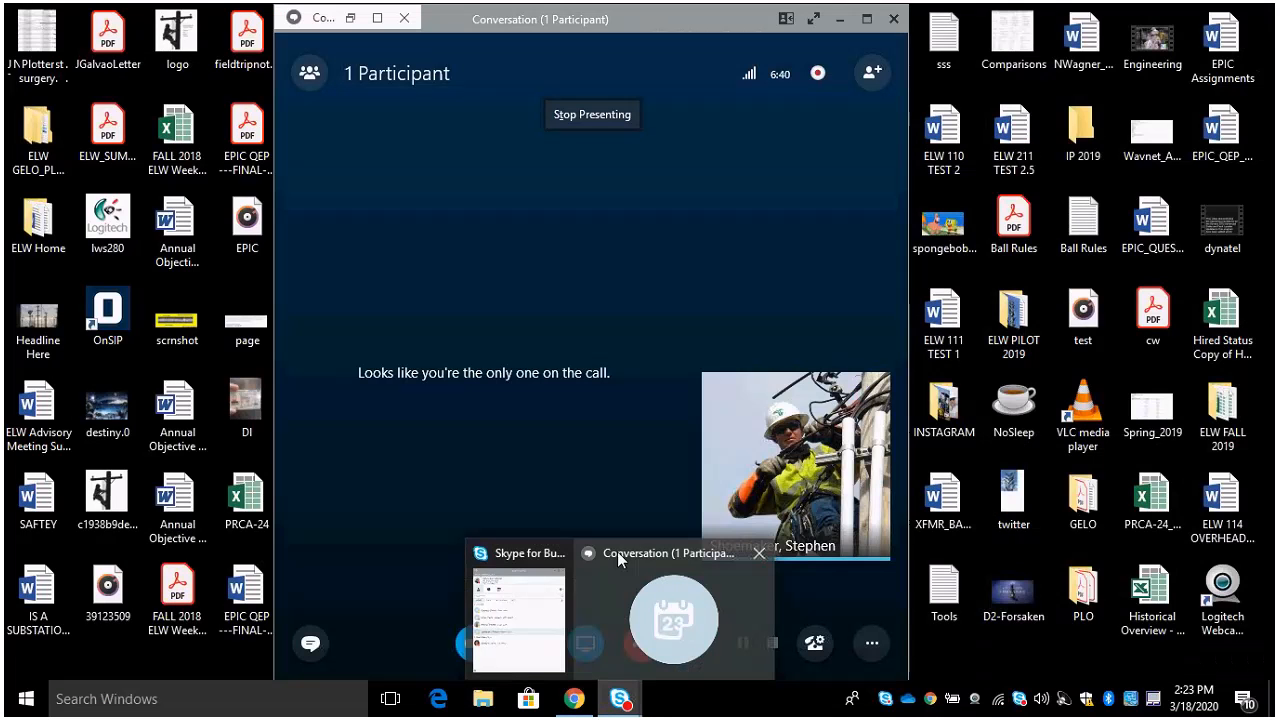
pyautogui.click(617, 551)
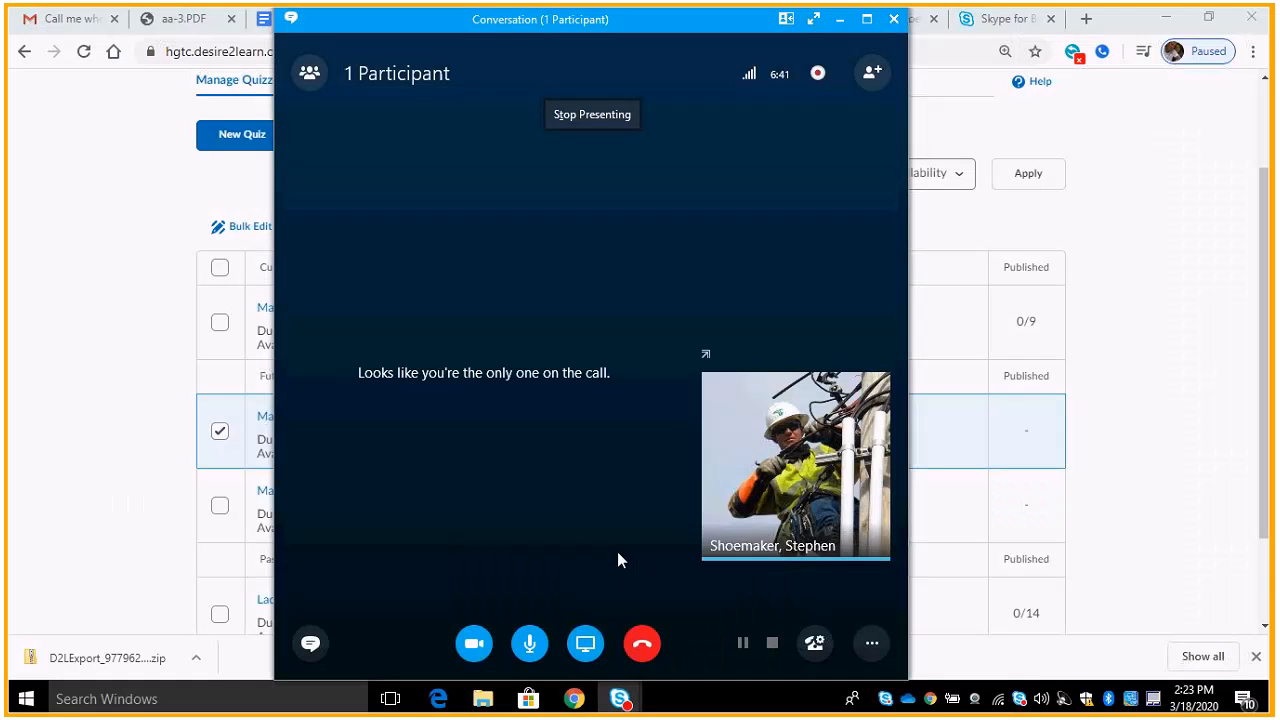
pyautogui.click(869, 643)
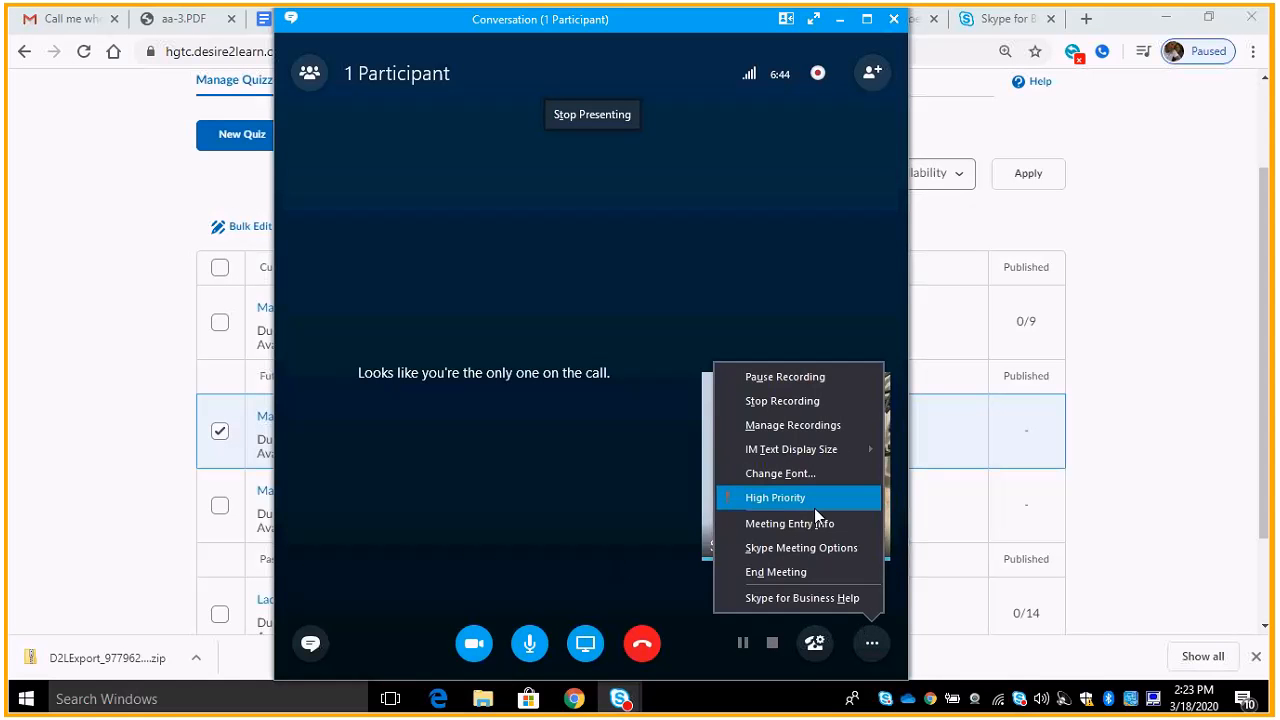